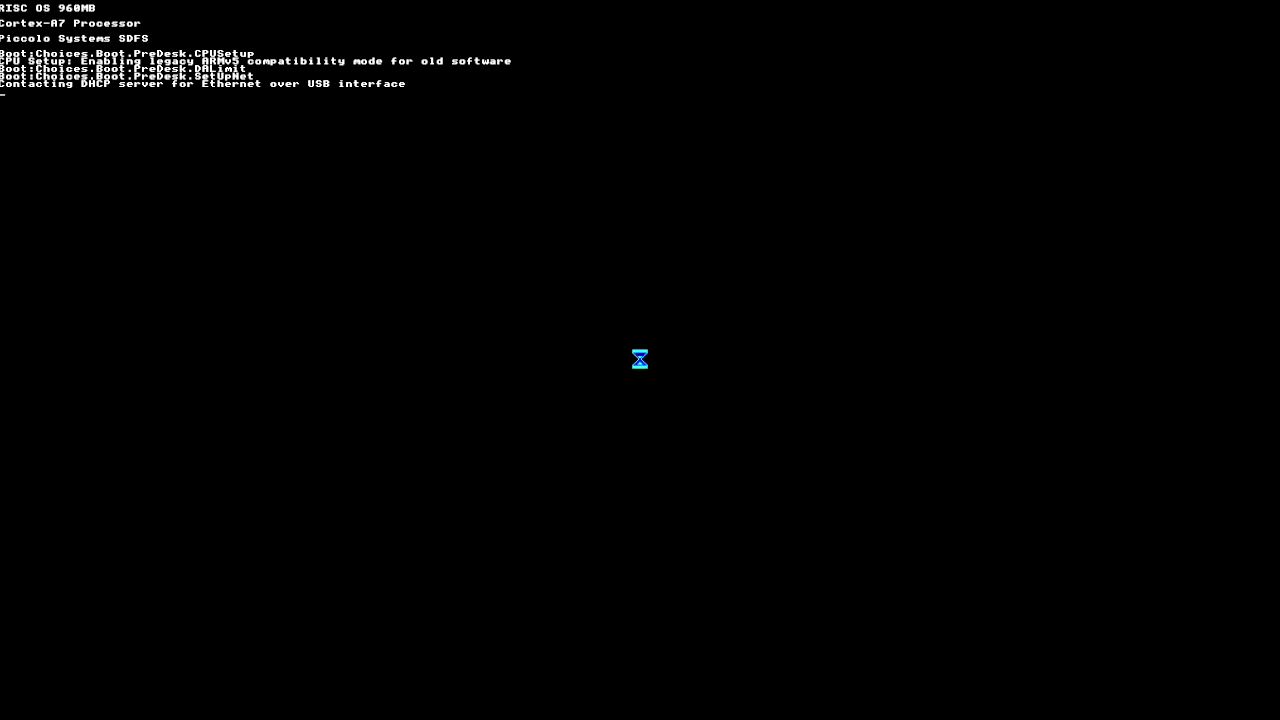
Abort the DHCP server contact during startup and continue to the desktop without retrying the boot.
key(Escape)
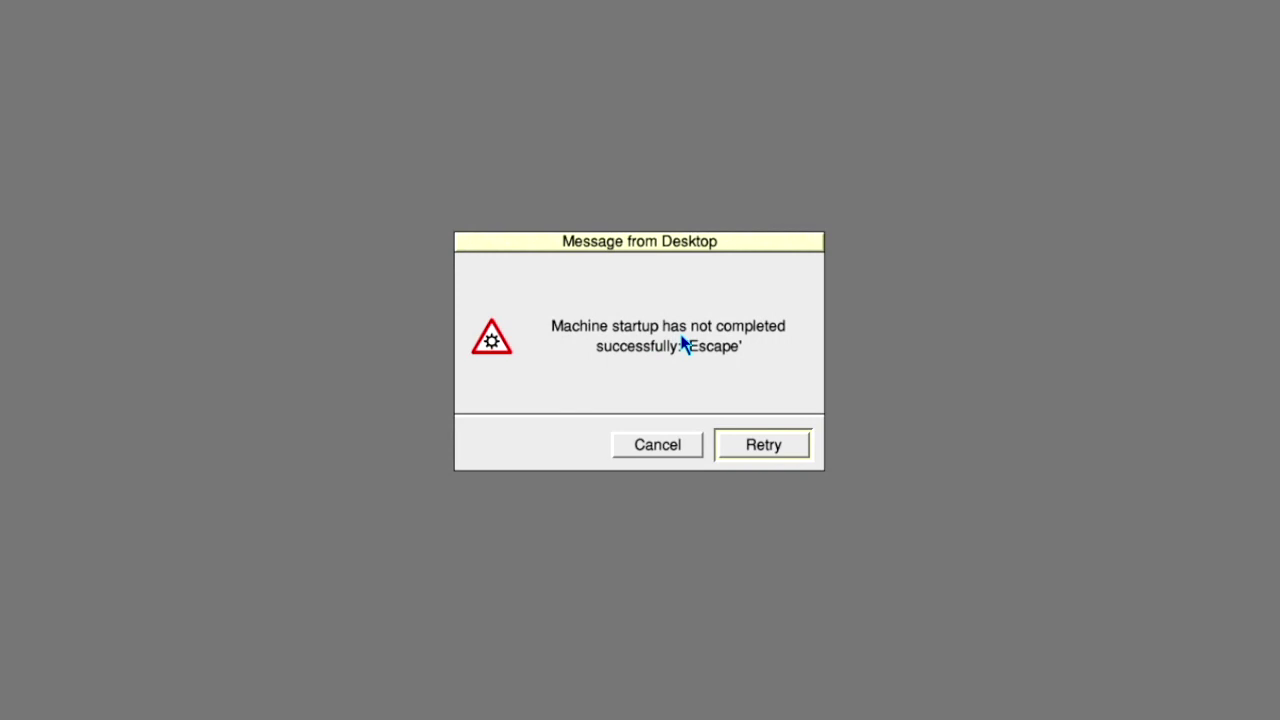
click(656, 446)
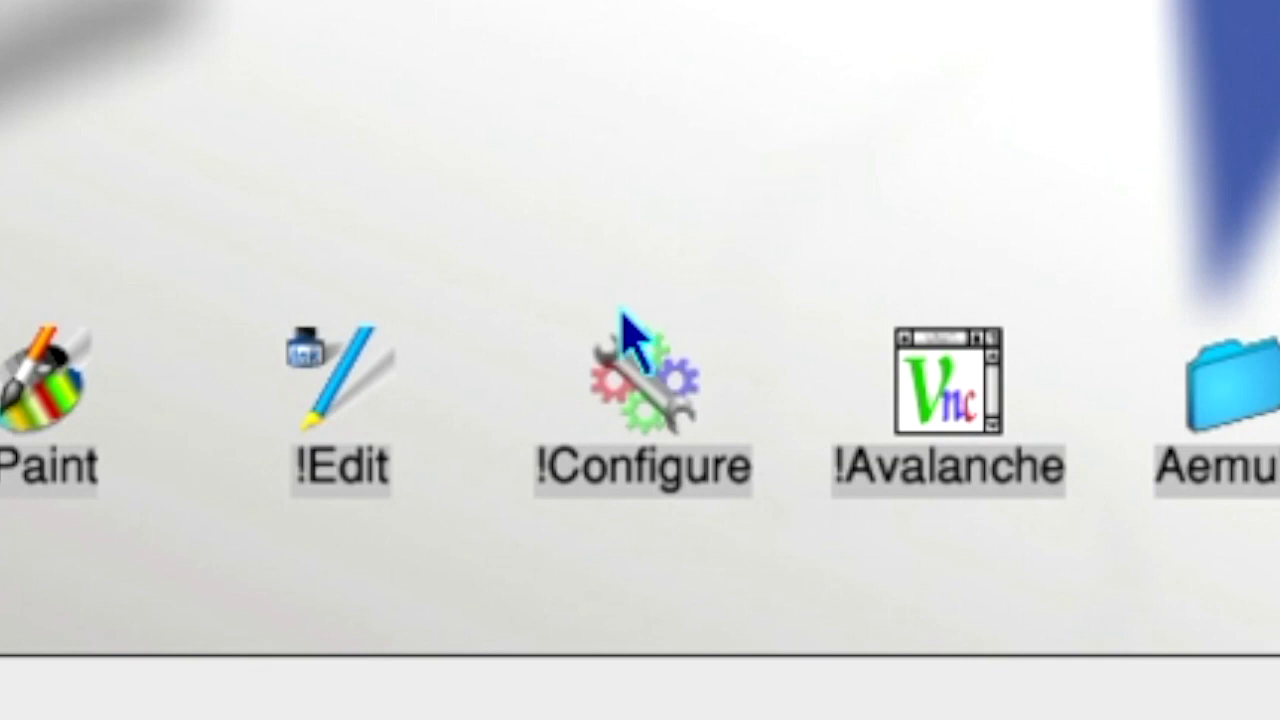
Disable the TCP/IP Protocol Suite in the Internet part of the network configuration, save it and reset the computer.
click(655, 405)
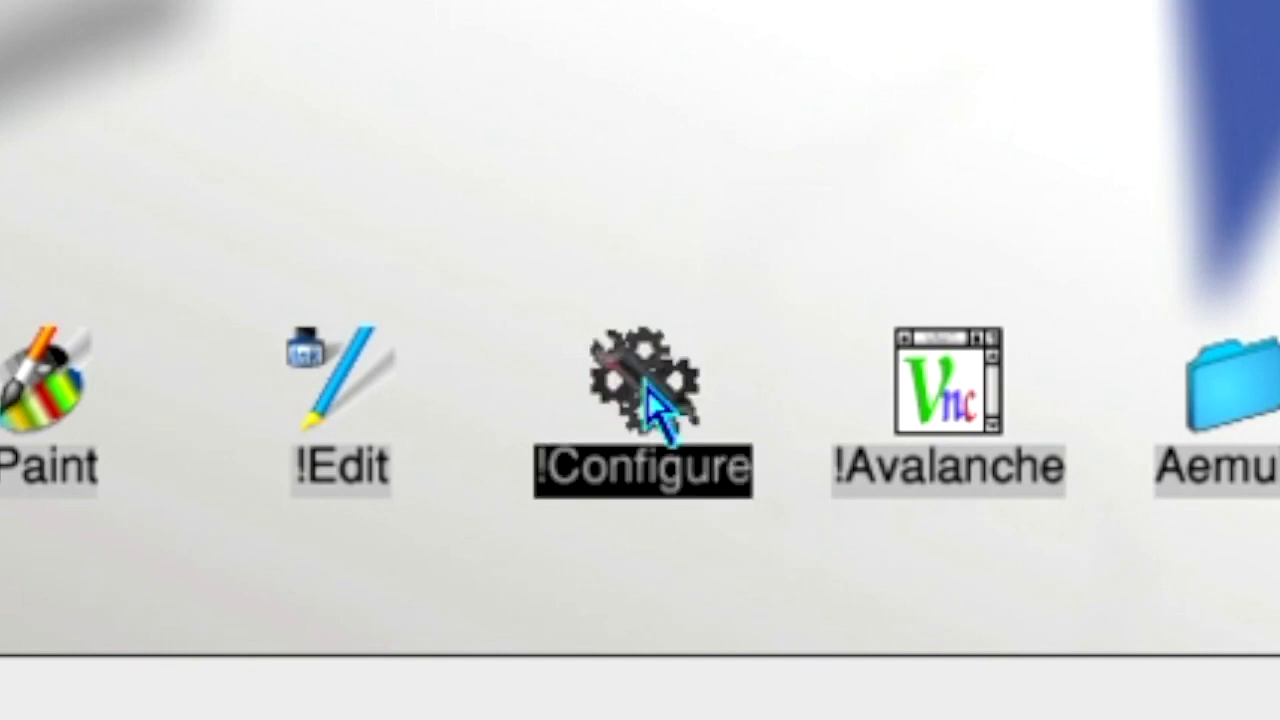
double_click(646, 392)
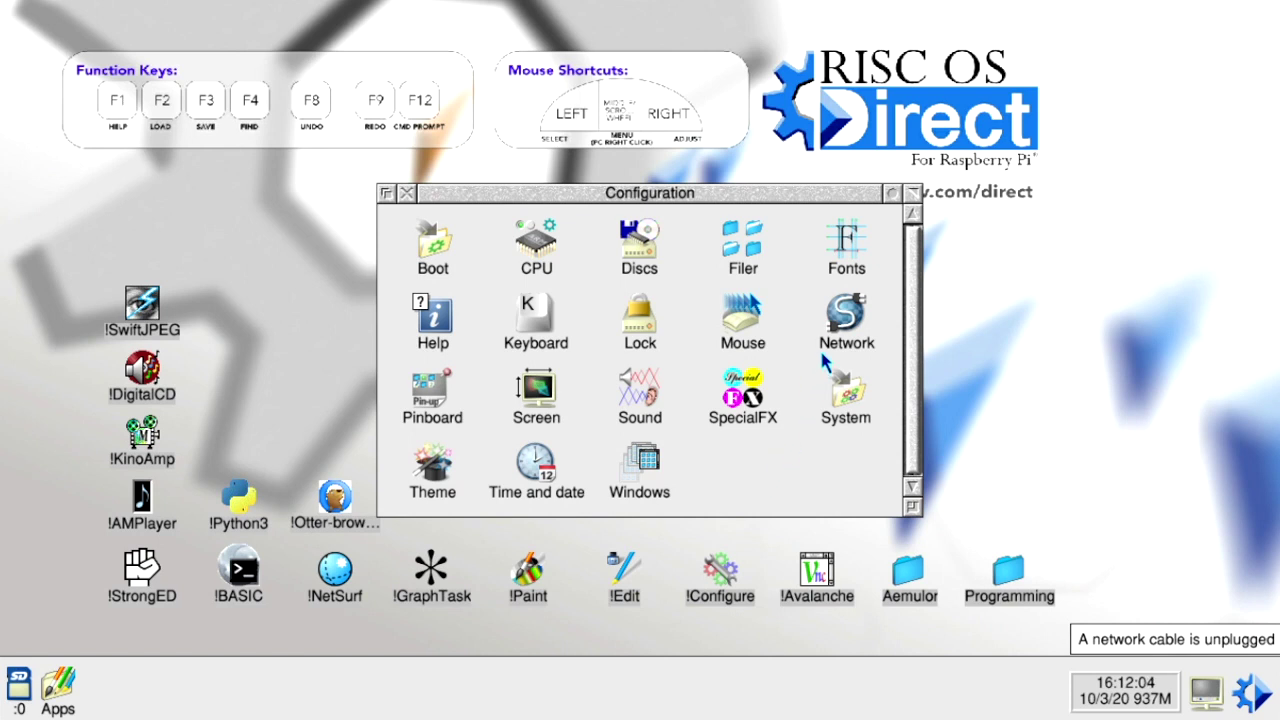
click(846, 318)
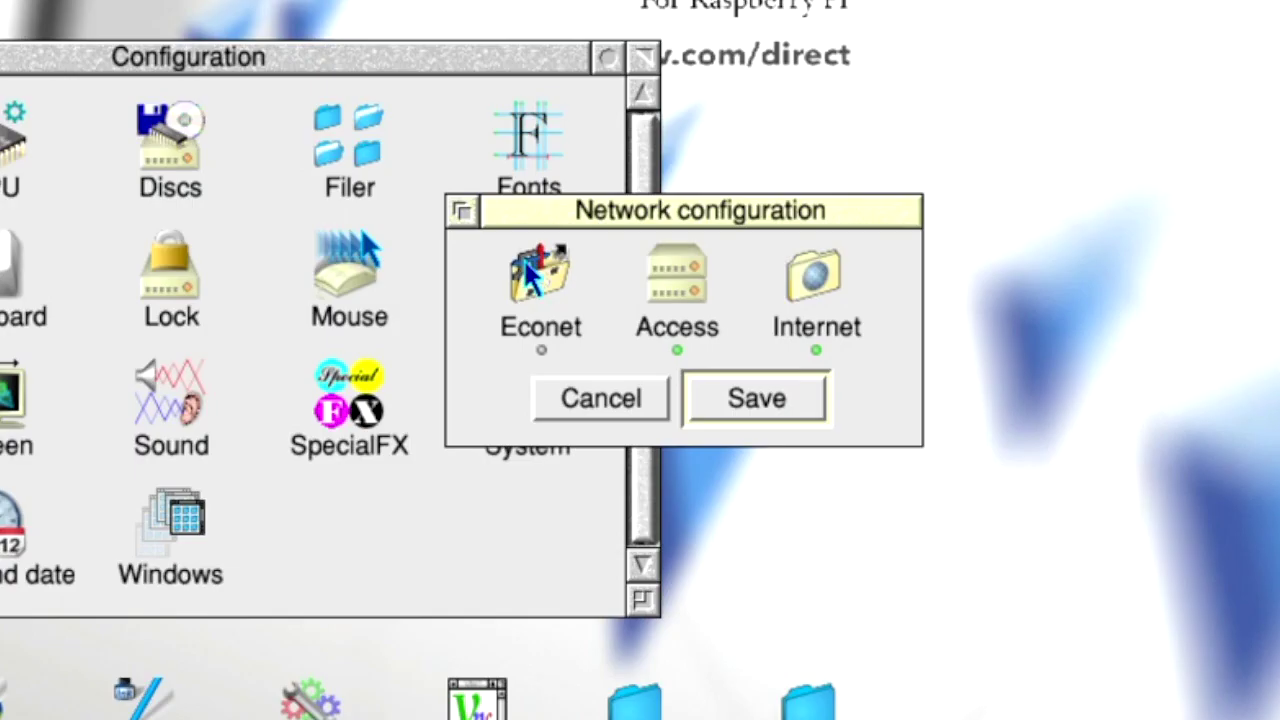
click(820, 282)
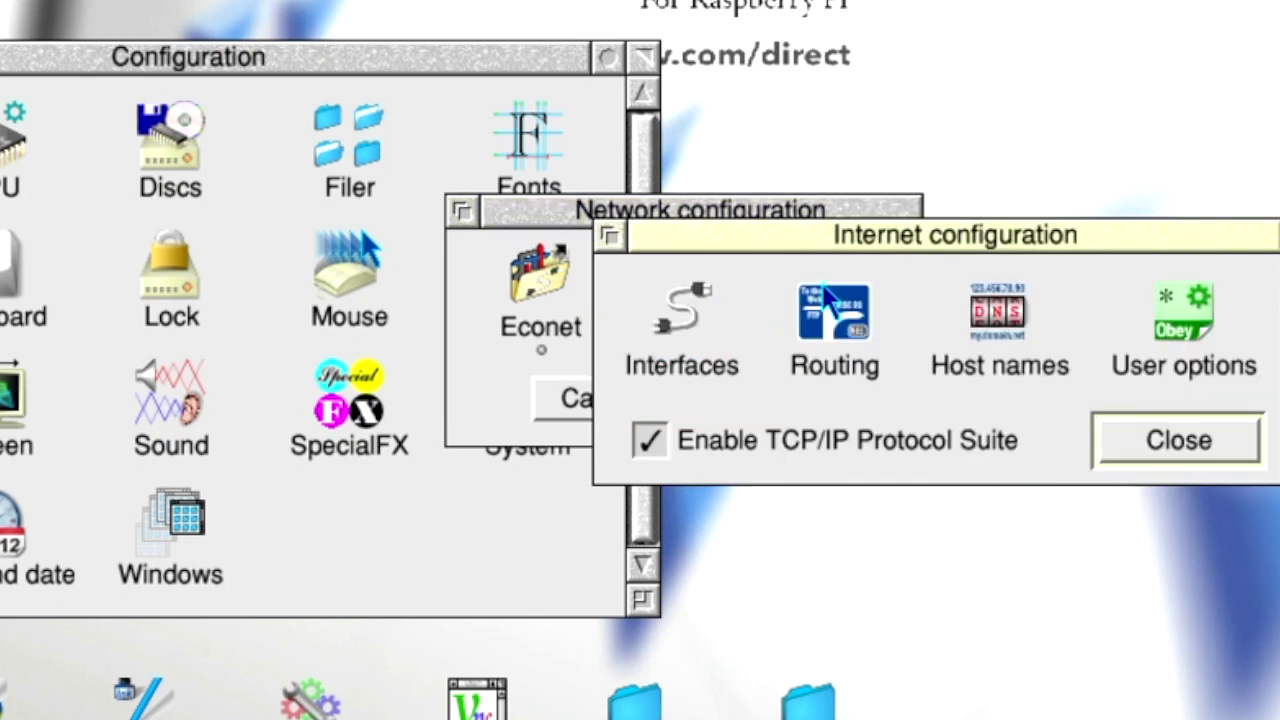
click(646, 443)
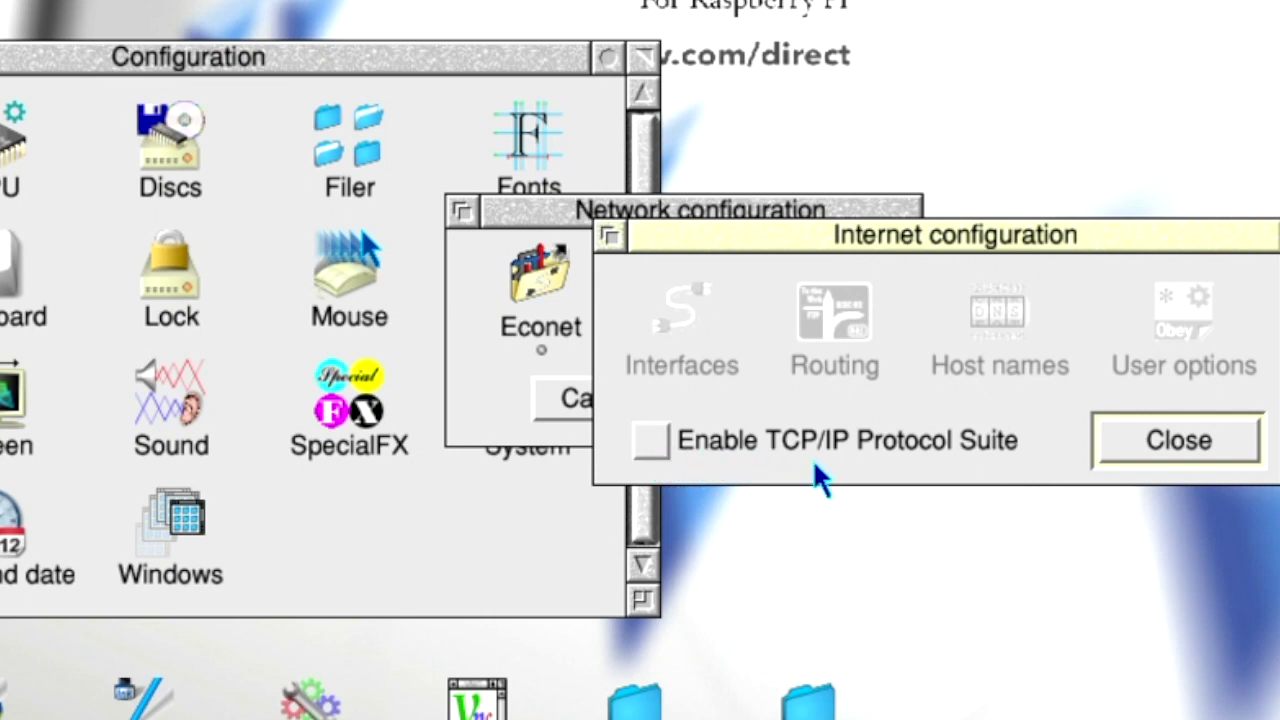
click(1176, 441)
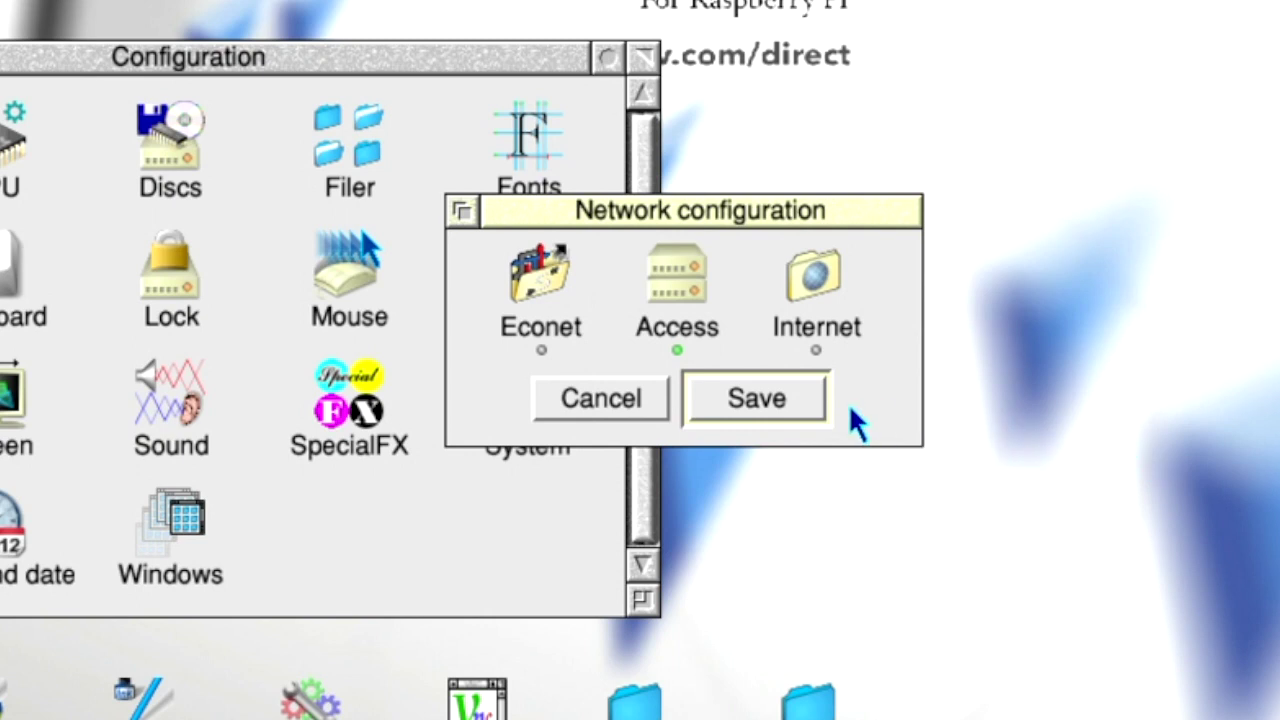
click(768, 397)
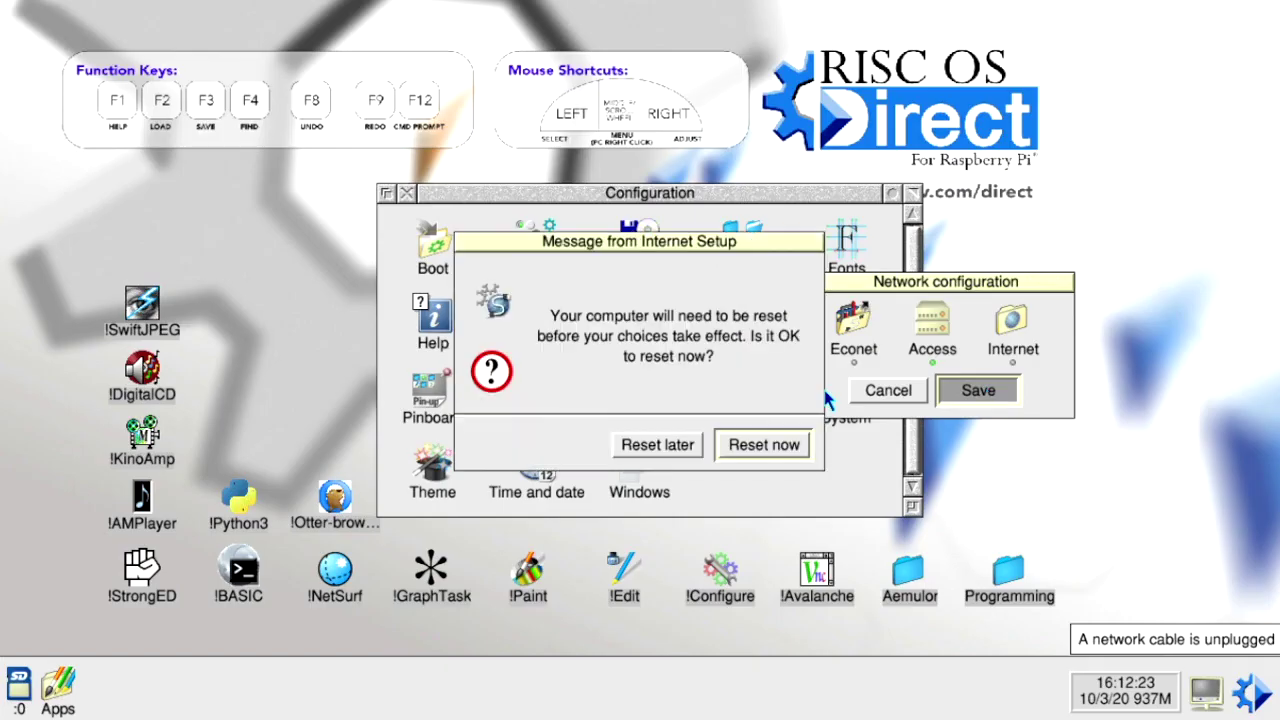
click(764, 445)
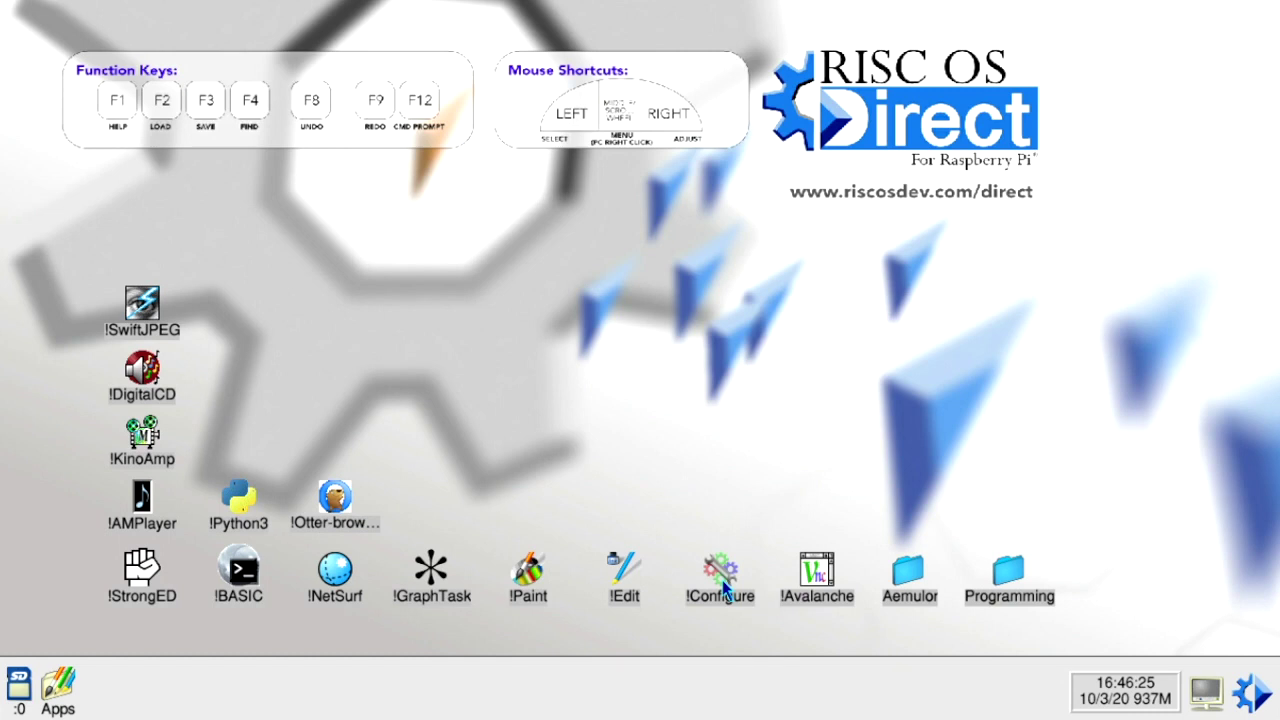
Reopen the system configuration, review the mouse speed and delay settings, and apply them as they are.
double_click(721, 575)
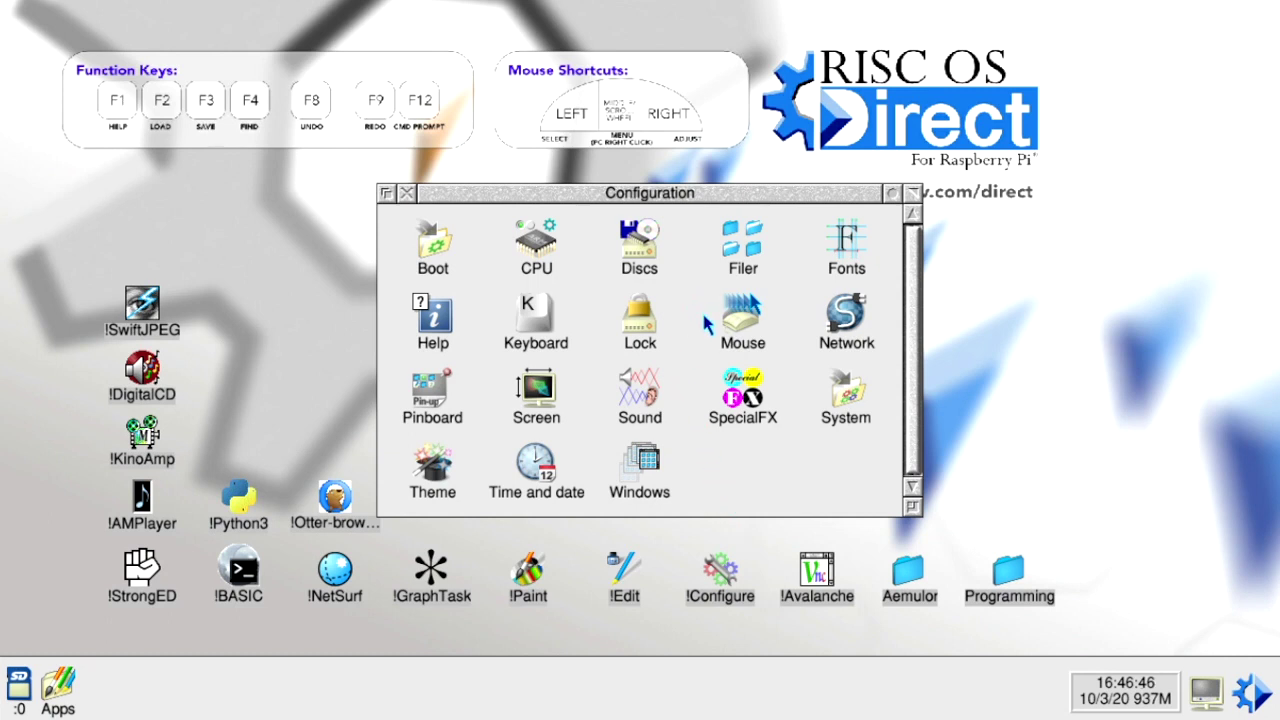
click(746, 335)
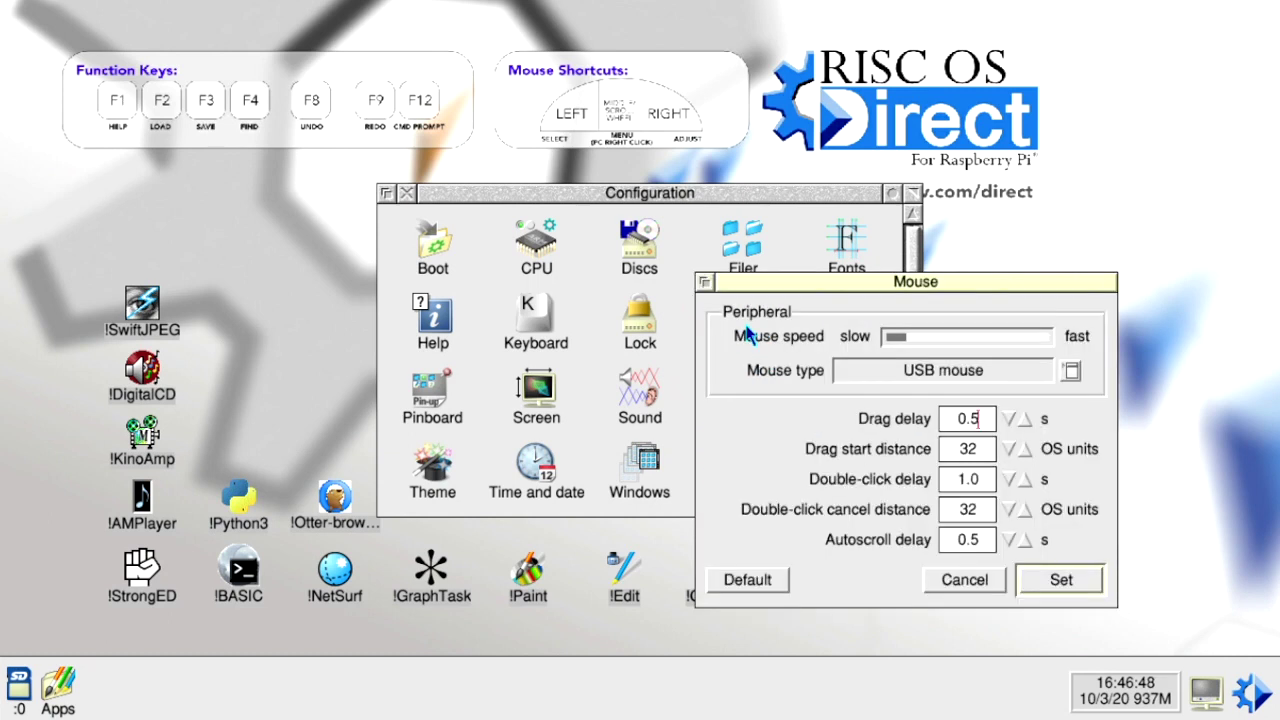
drag(784, 287, 614, 175)
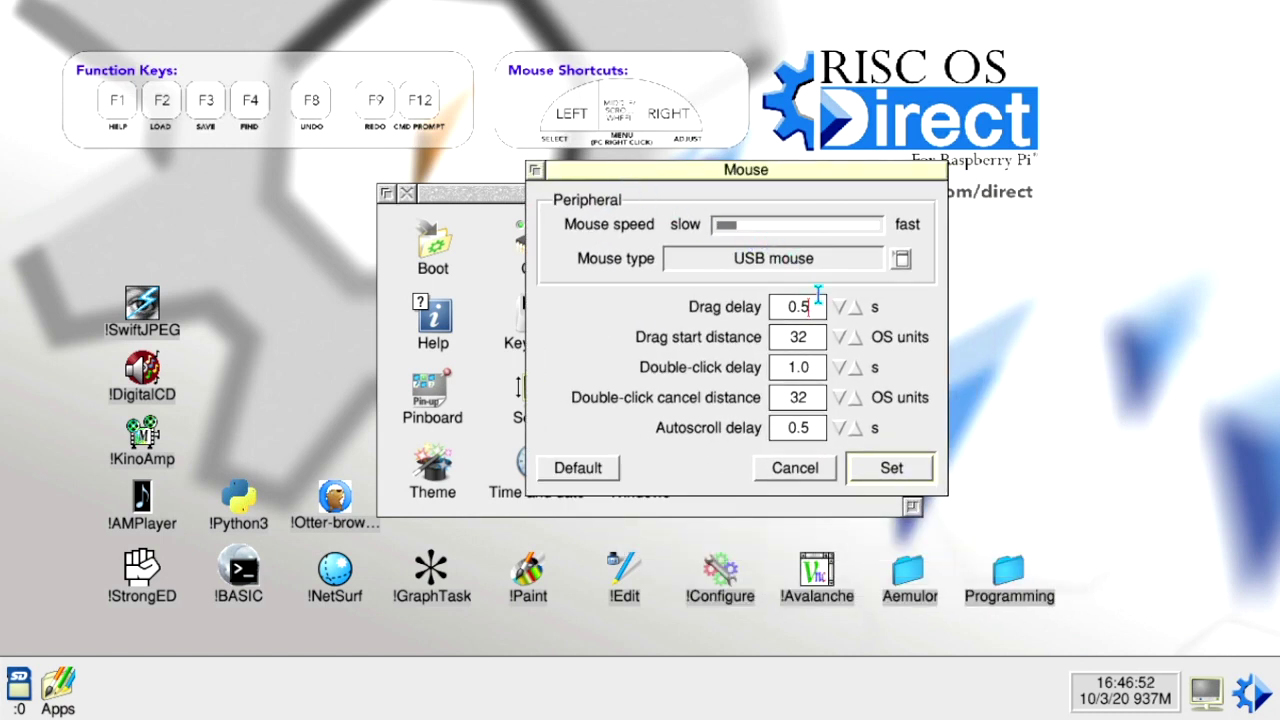
click(891, 468)
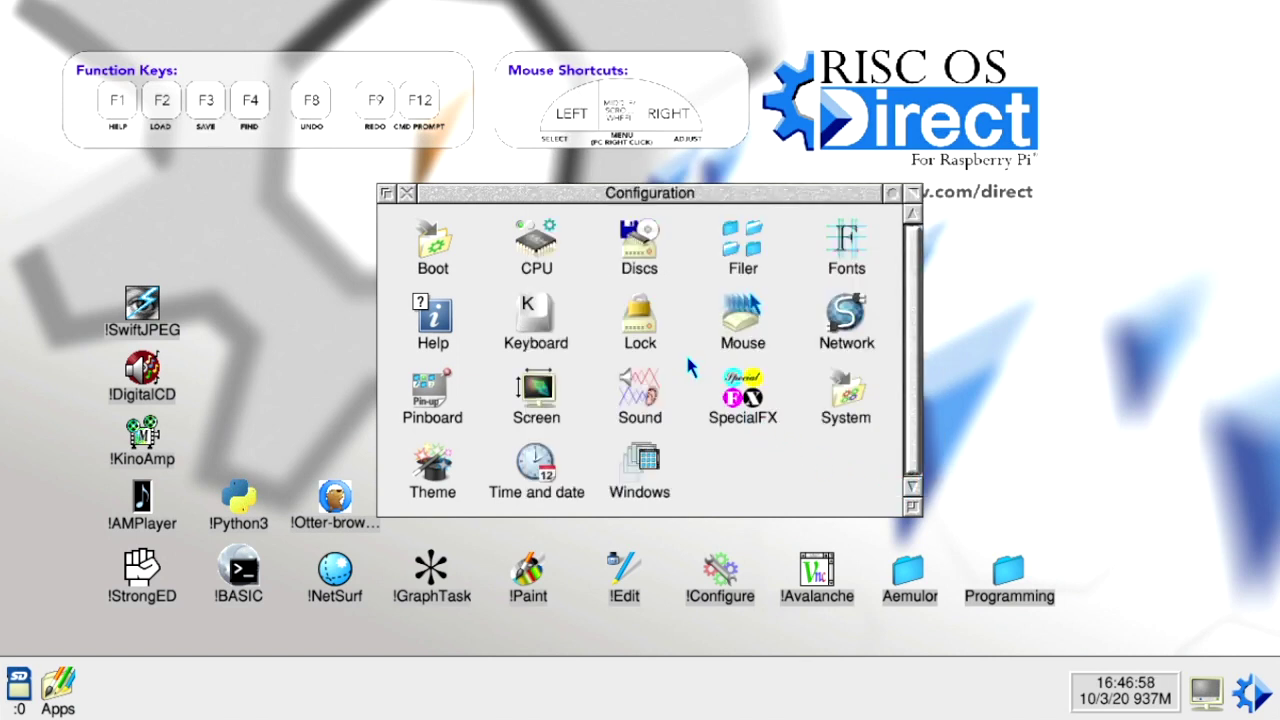
Switch the time and date configuration to manual setting instead of setting from the network.
click(529, 463)
drag(575, 287, 650, 145)
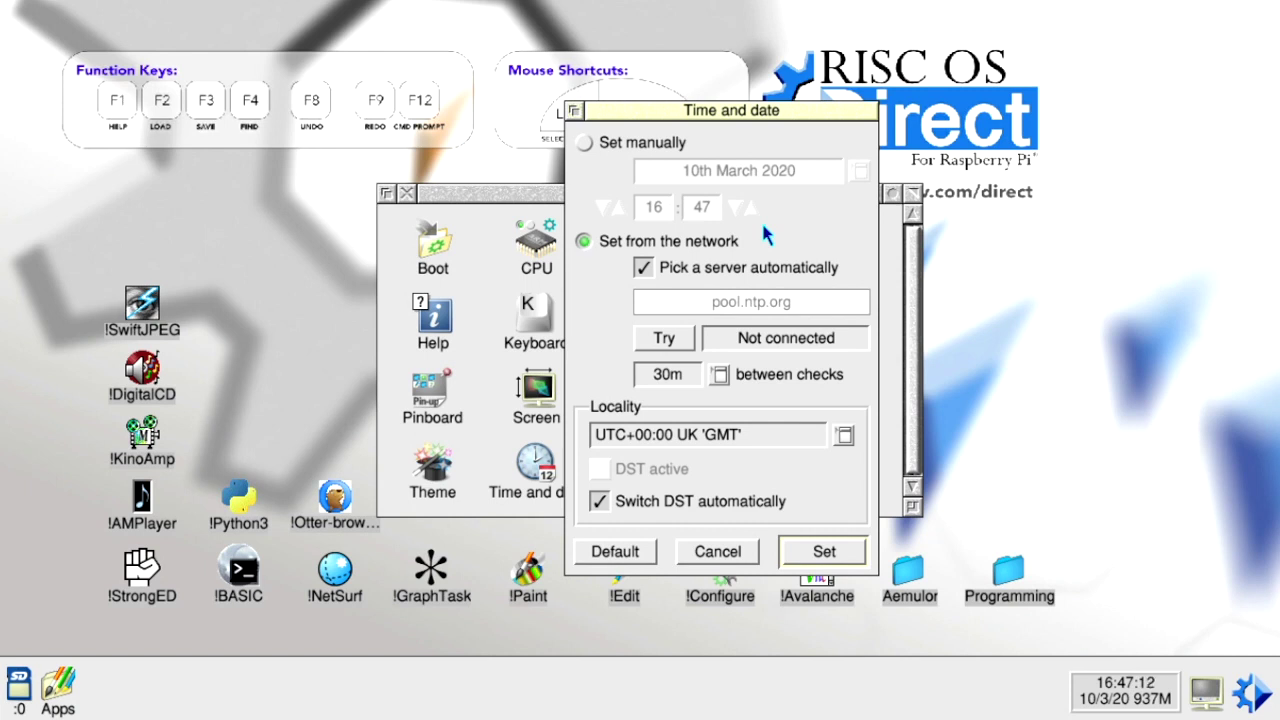
click(636, 146)
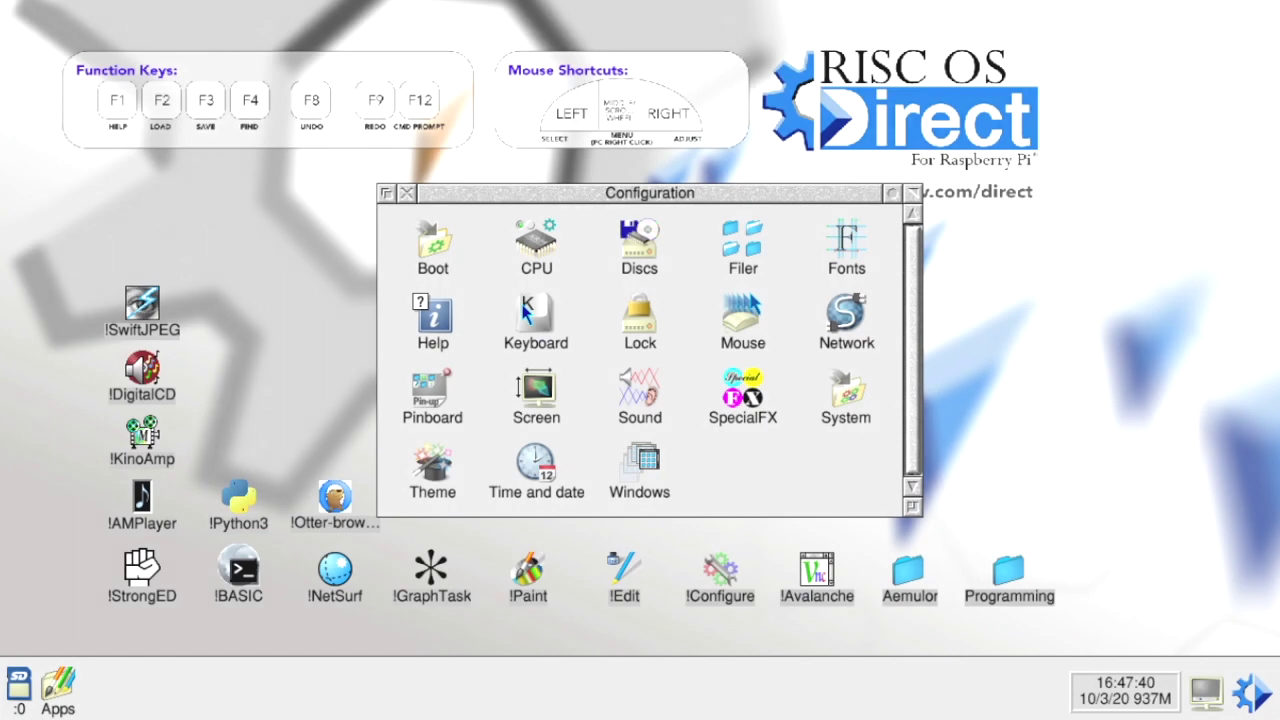
Choose UK (Default) as the keyboard layout in the keyboard configuration.
click(524, 312)
drag(590, 267, 708, 124)
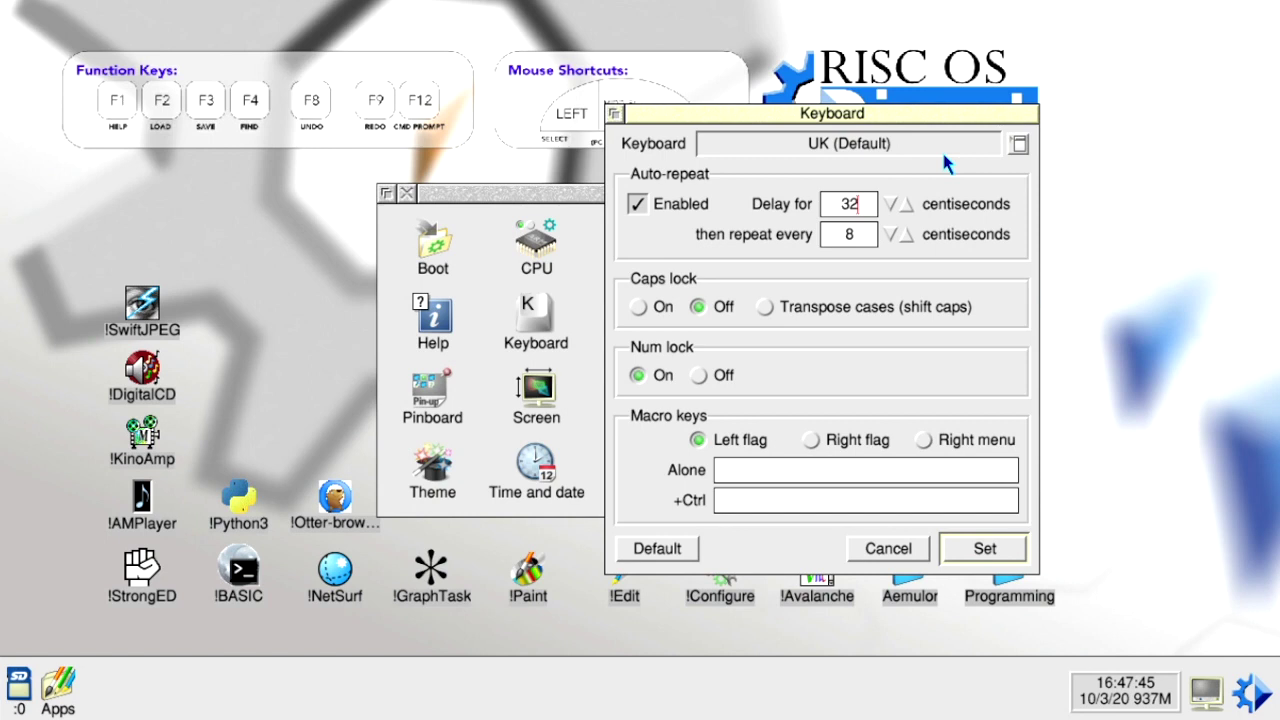
click(1018, 144)
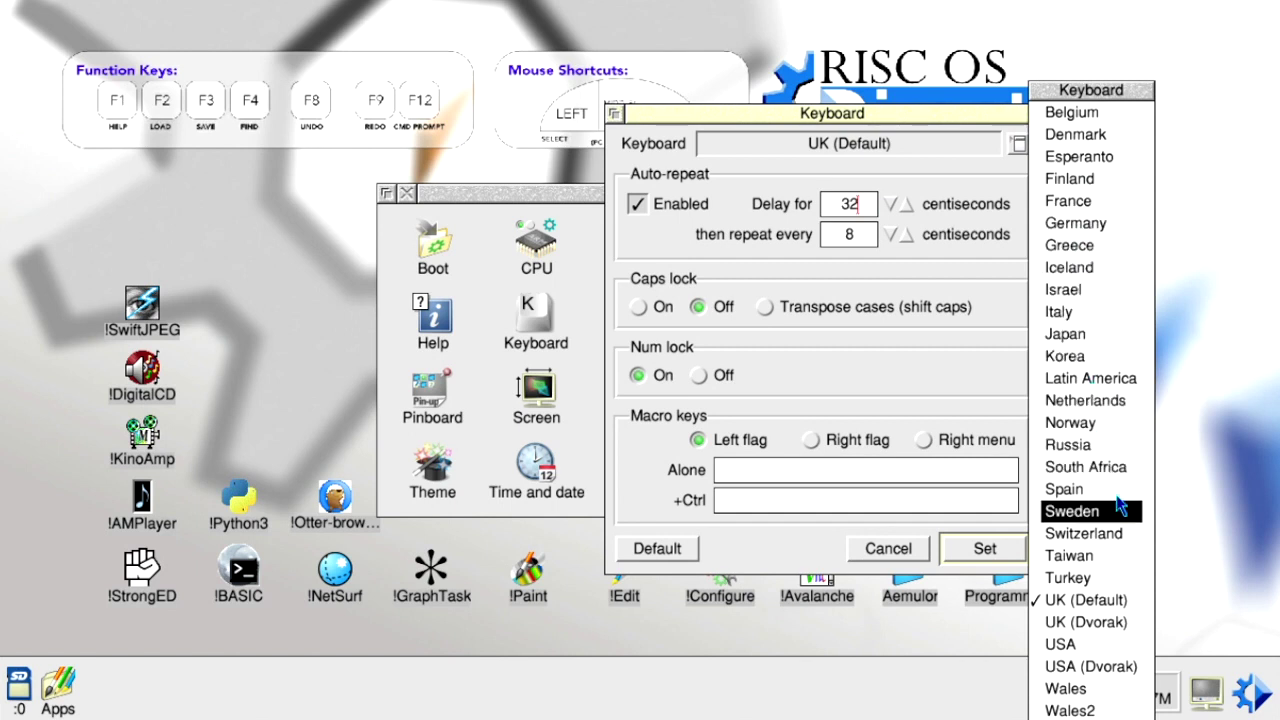
click(1131, 601)
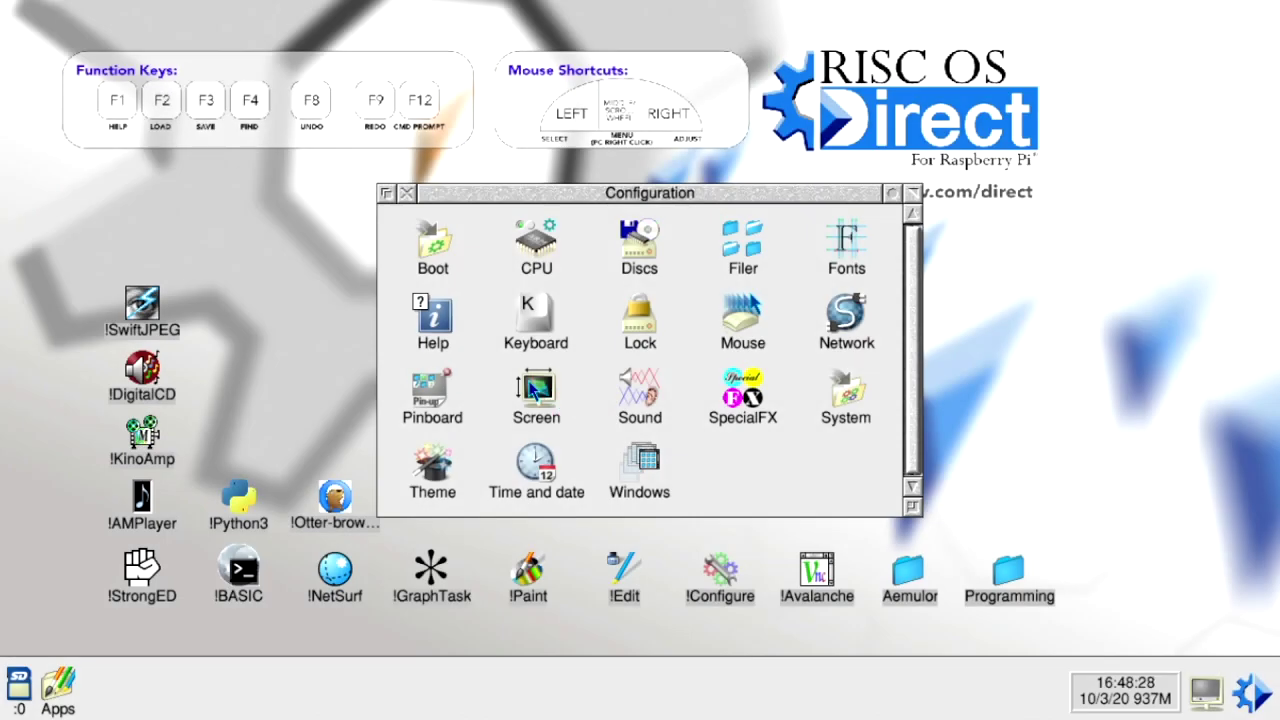
Examine the available resolution and colour options in the screen configuration.
double_click(536, 390)
drag(578, 334, 615, 157)
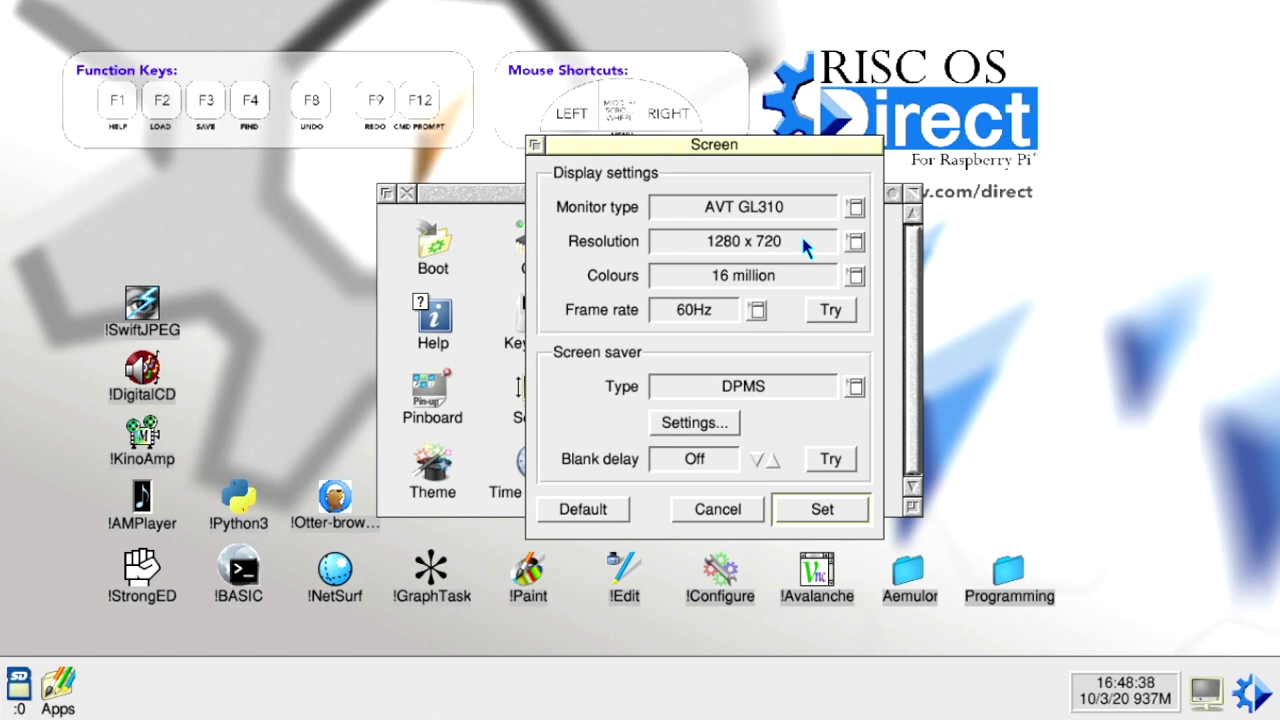
click(855, 243)
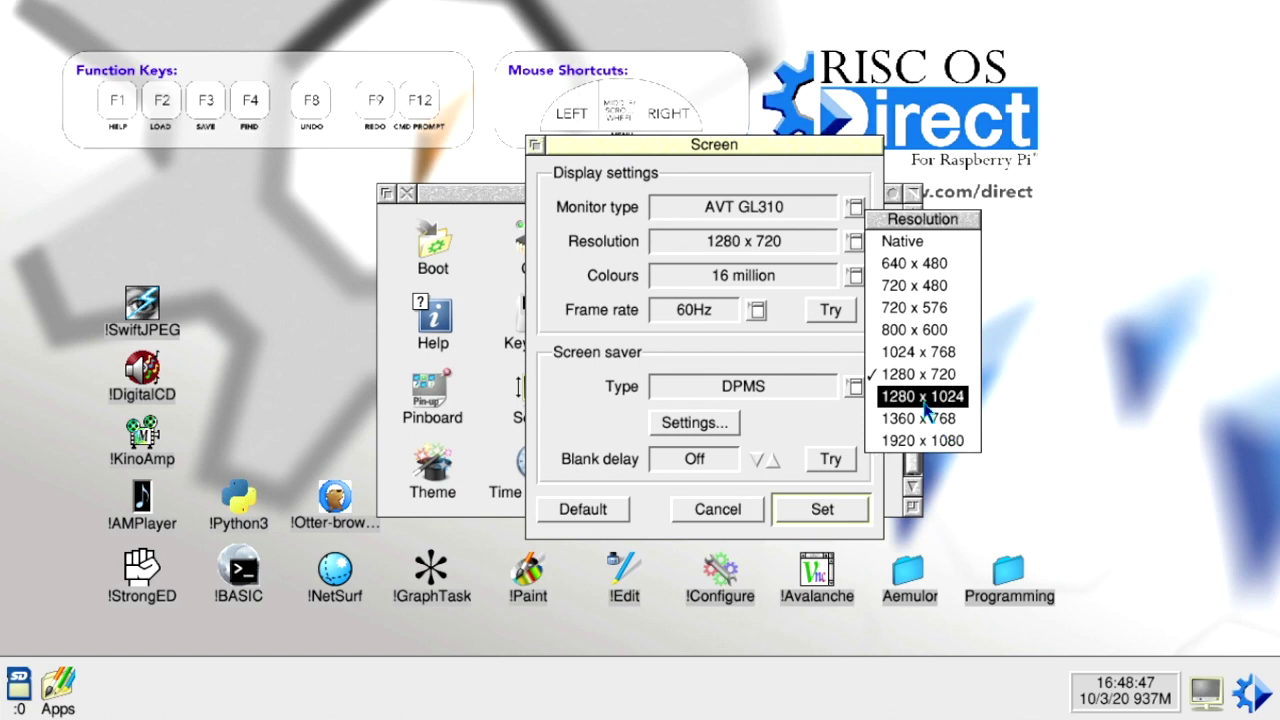
click(855, 278)
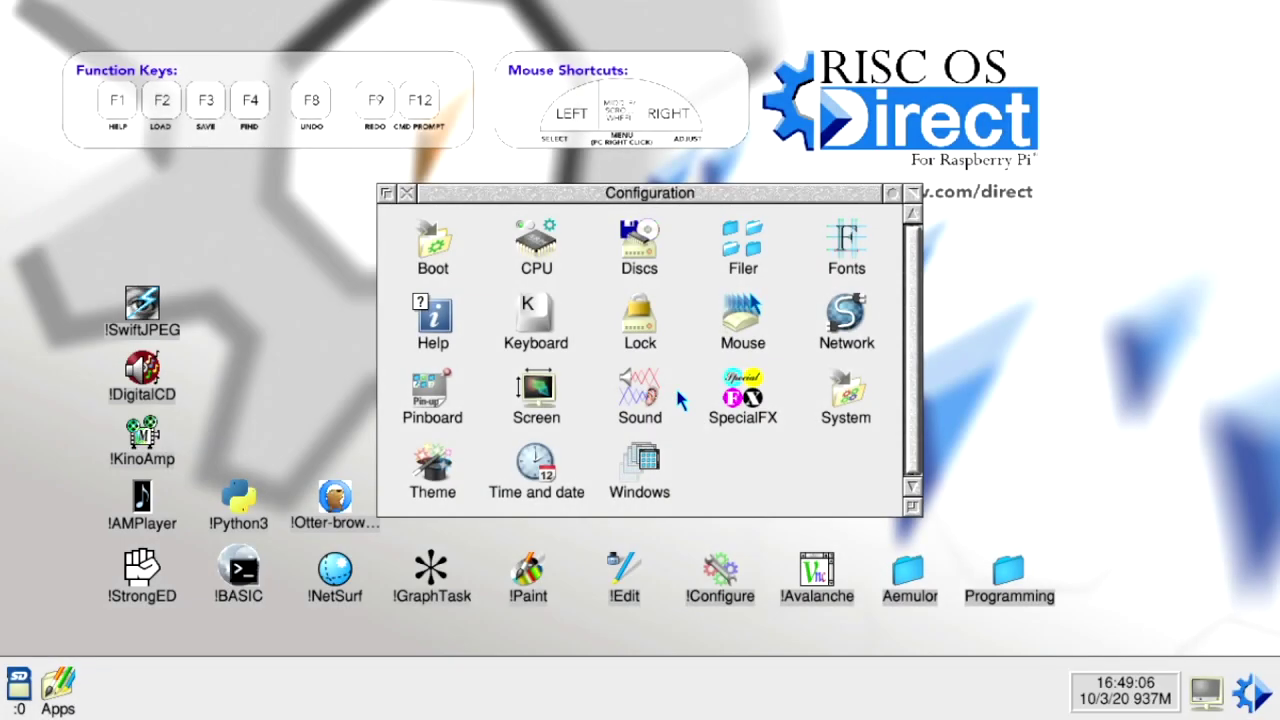
Examine the hardware settings and the system beep voice options in the sound configuration.
click(648, 405)
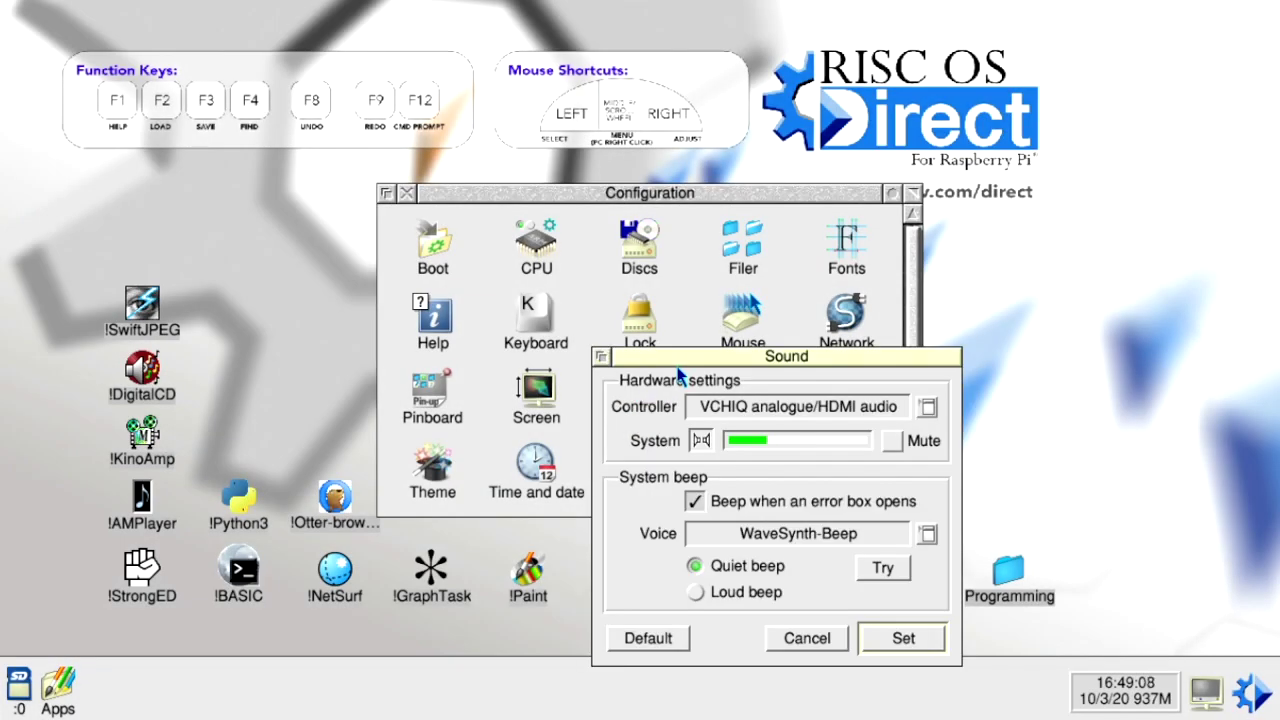
drag(697, 365, 679, 303)
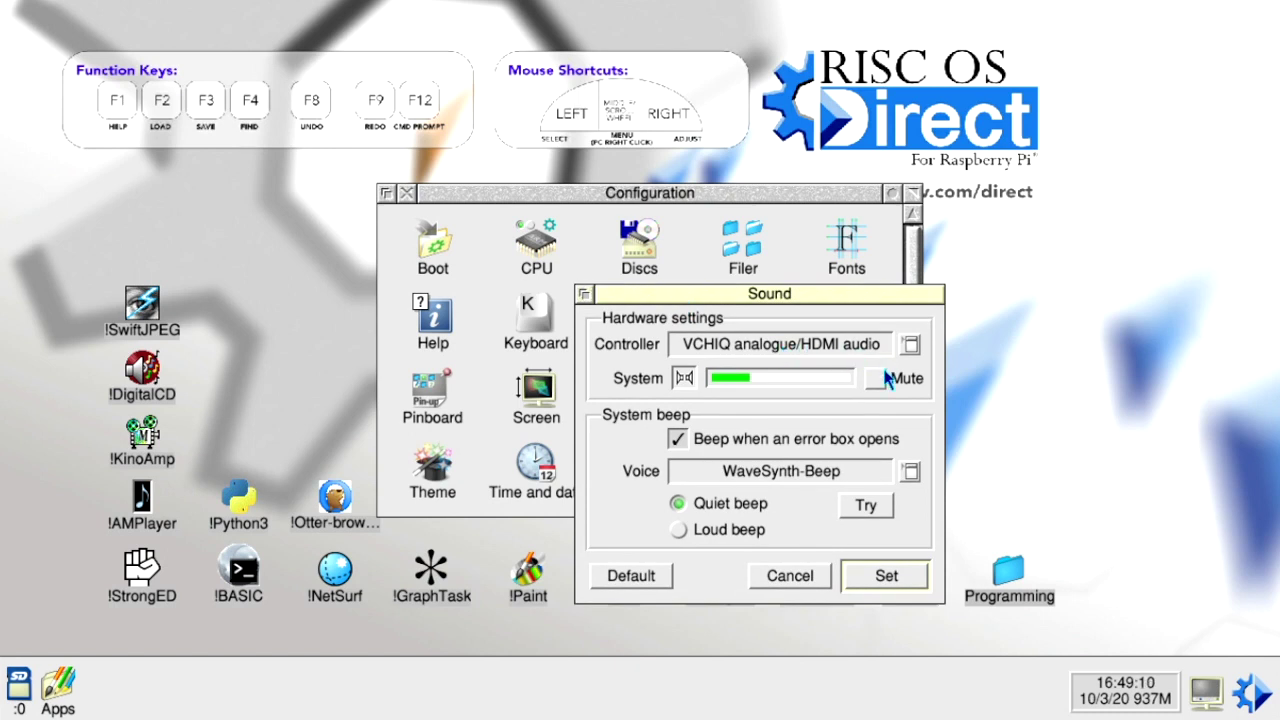
click(909, 472)
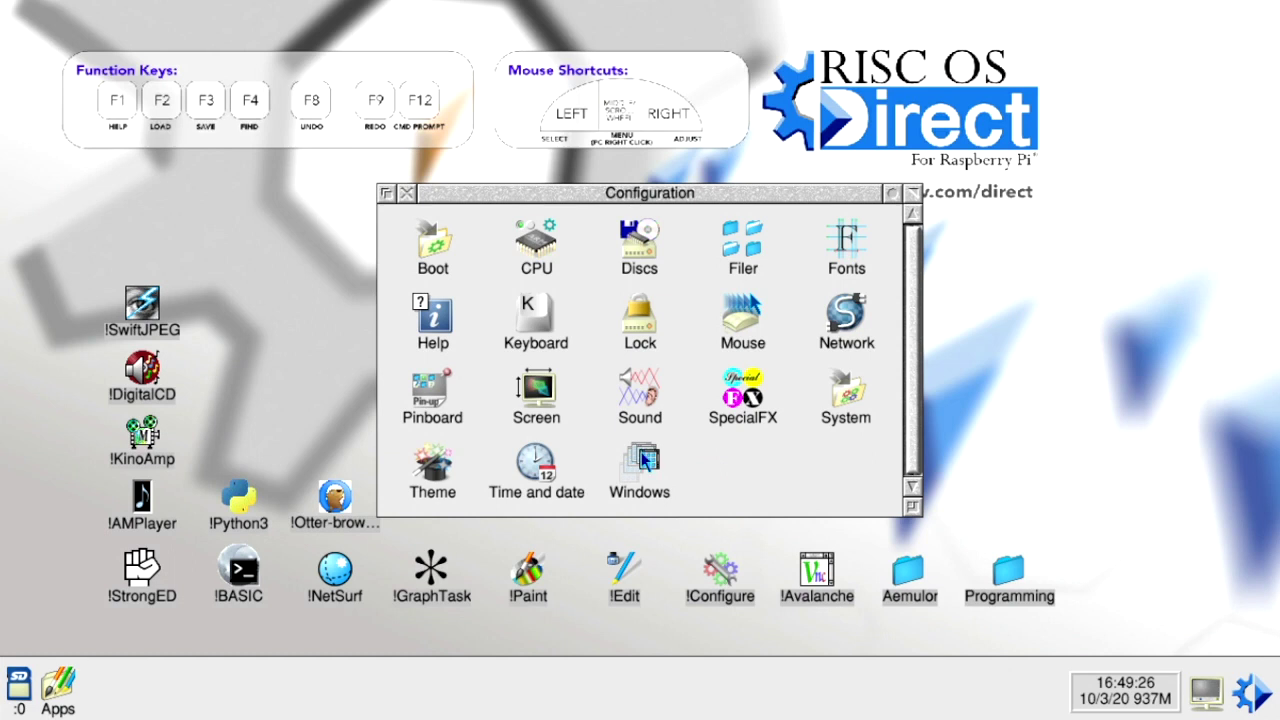
Look through the outline fonts available for desktop text in the visual theme configuration.
click(436, 478)
drag(495, 248, 631, 144)
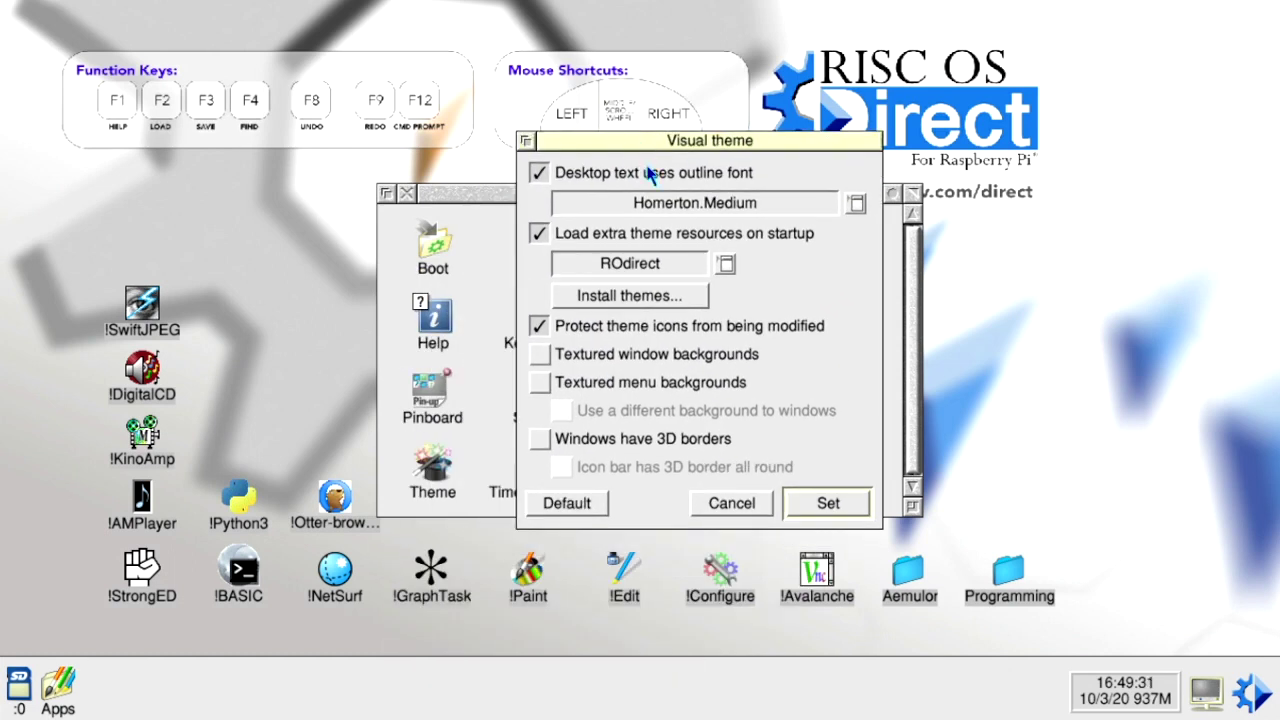
click(855, 203)
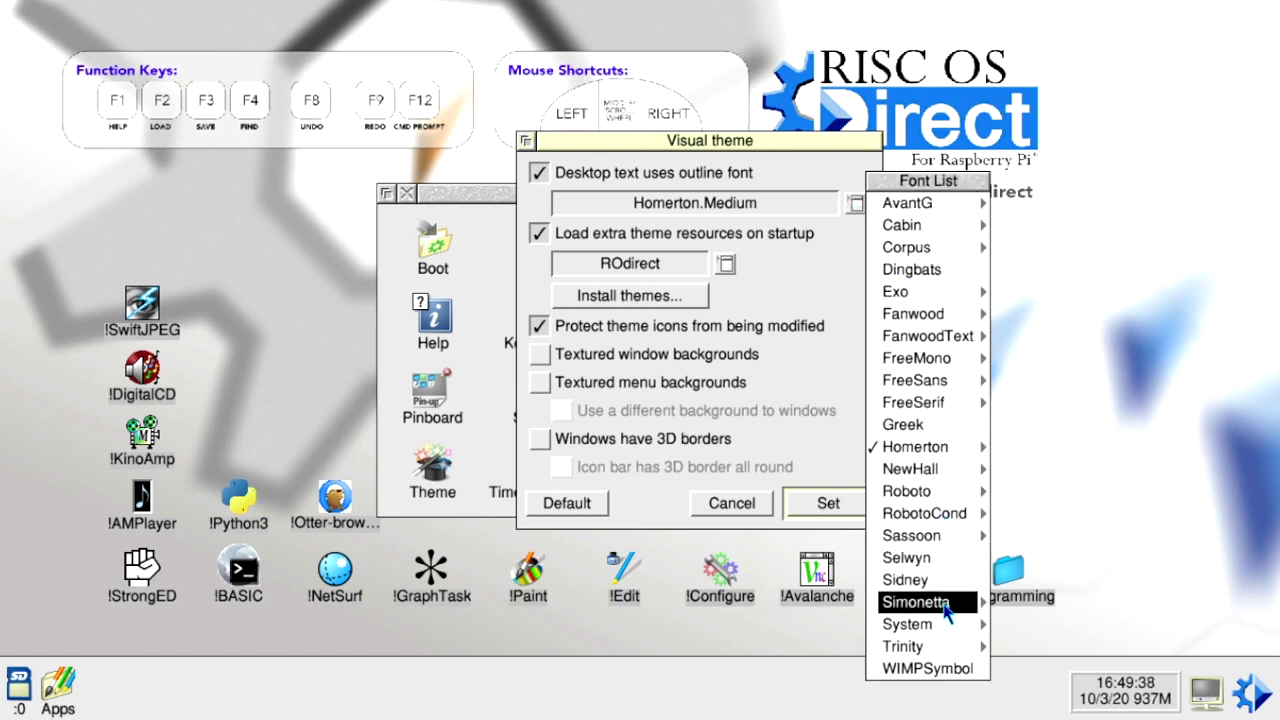
click(776, 272)
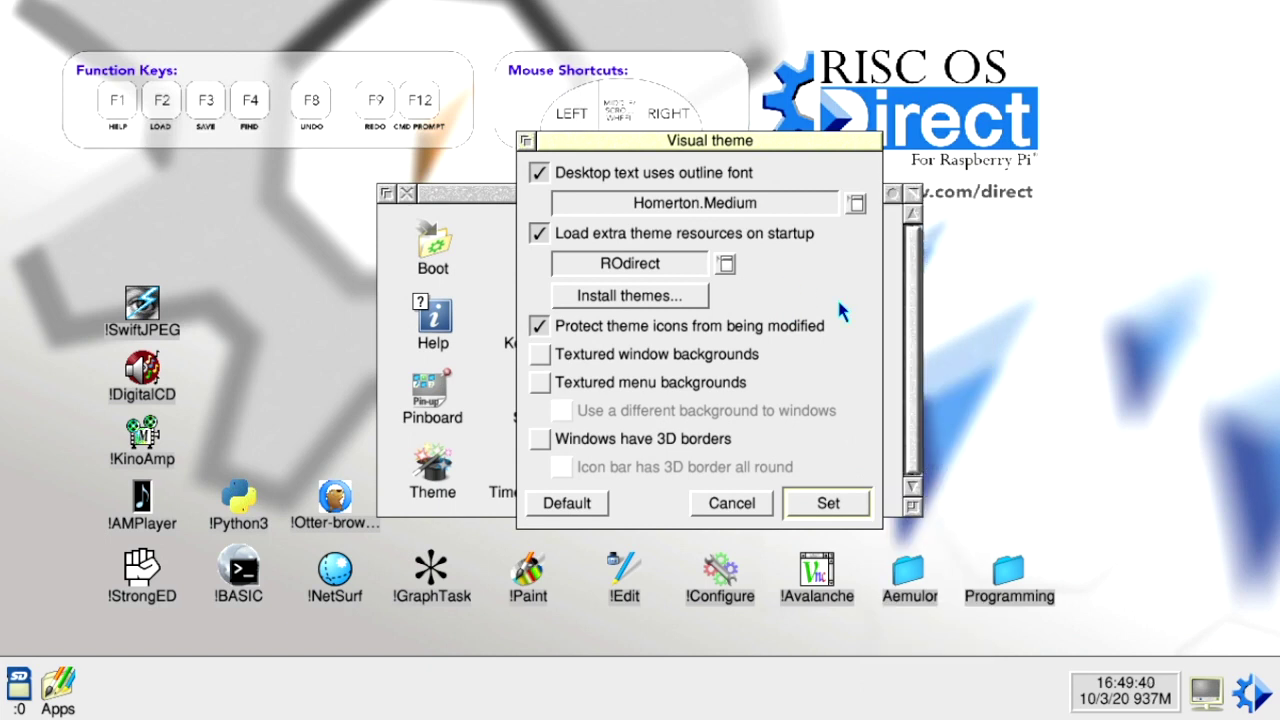
Preview the available desktop themes, choose the Iyonix theme for startup and apply it.
click(726, 266)
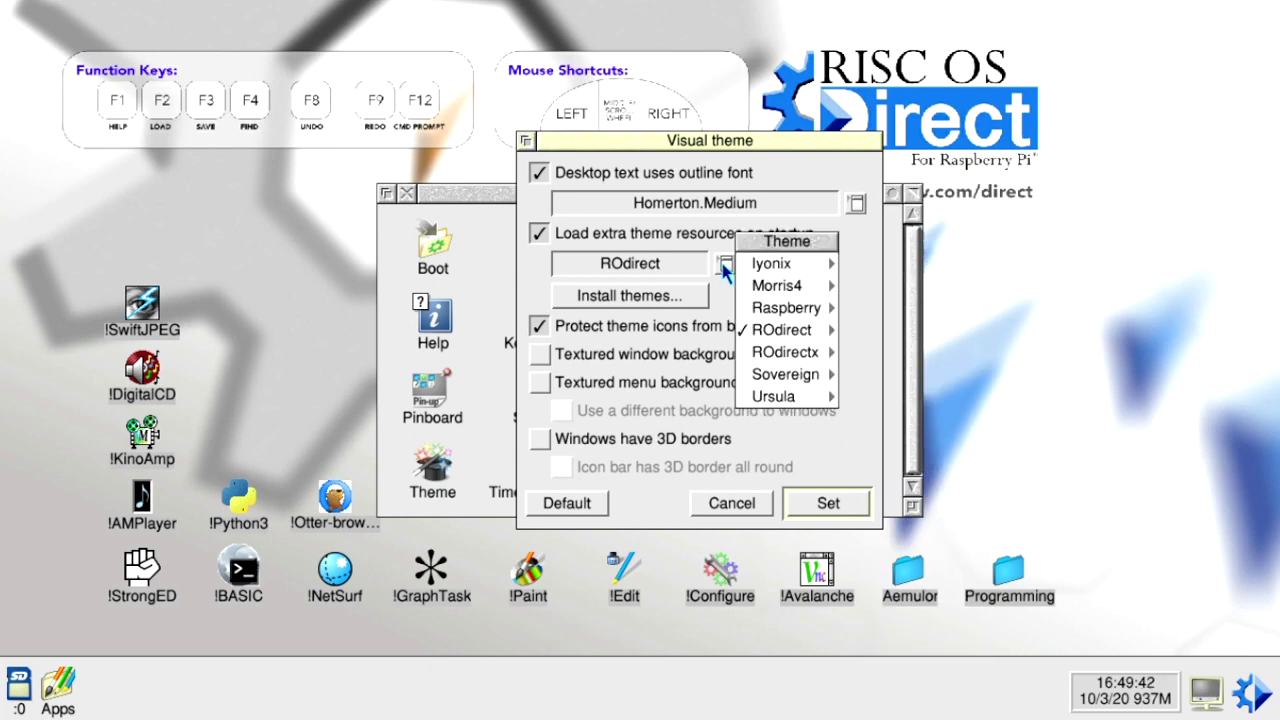
mouse_move(832, 290)
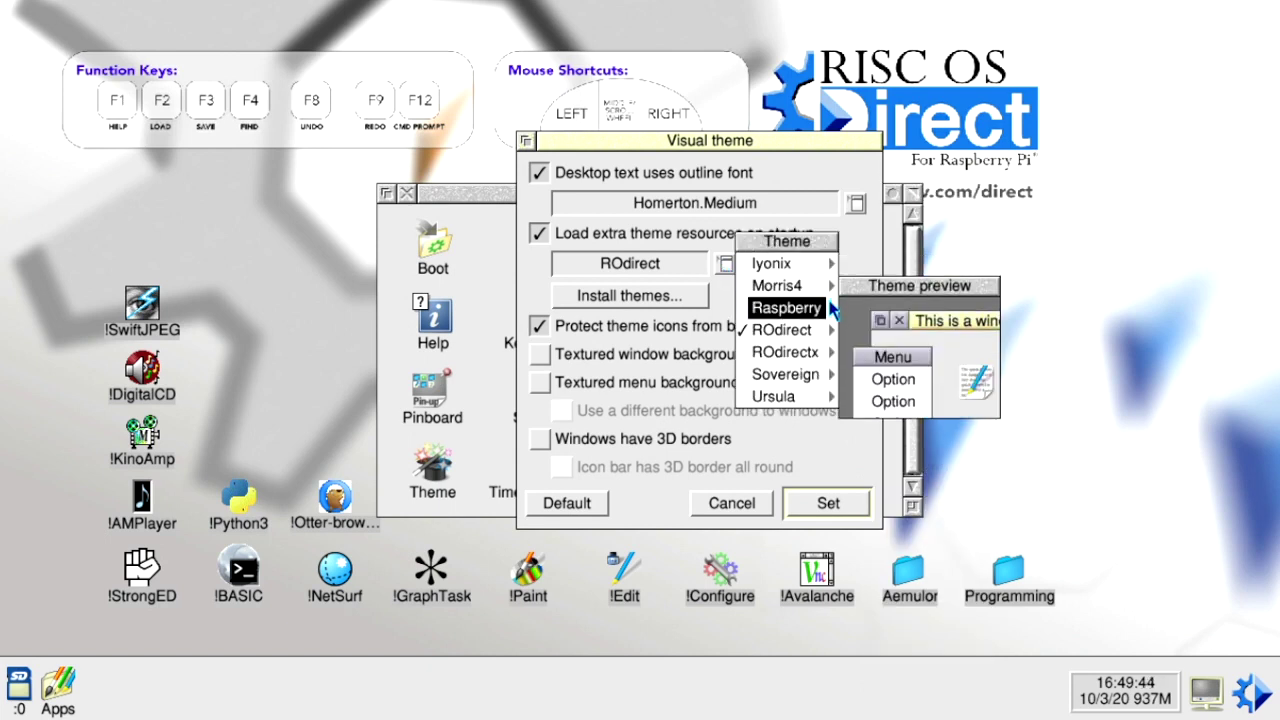
mouse_move(833, 358)
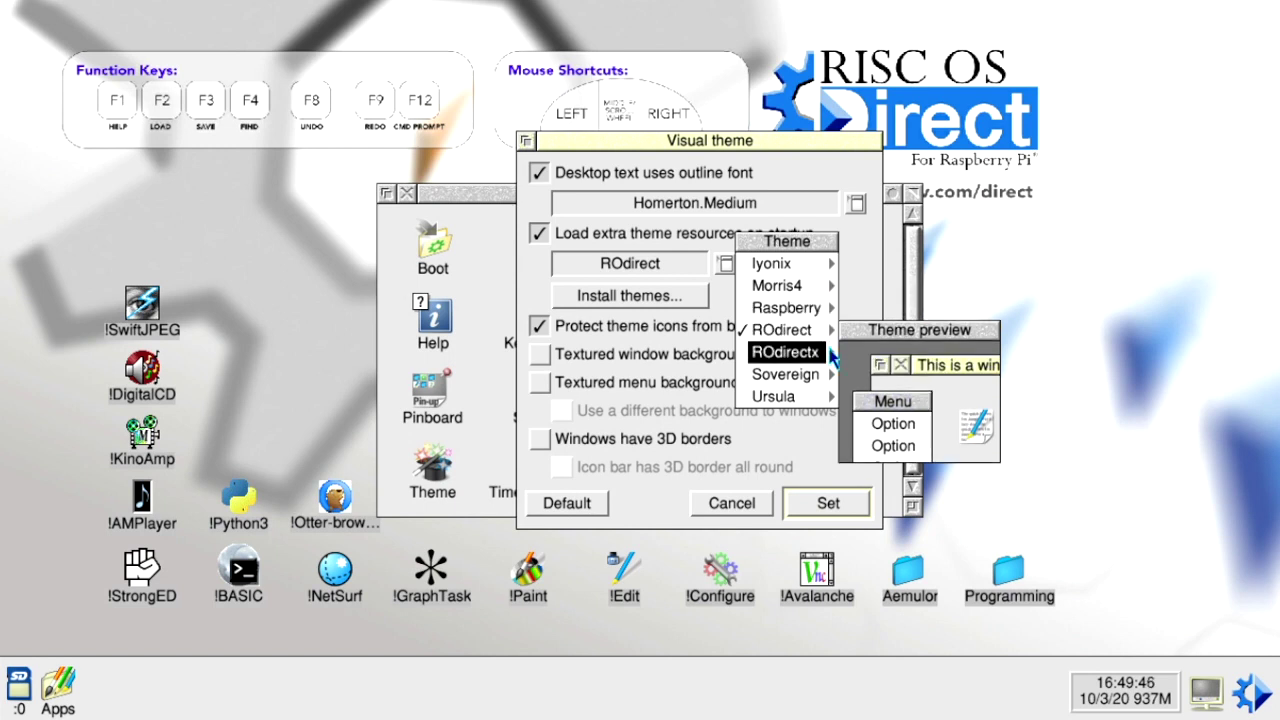
mouse_move(832, 398)
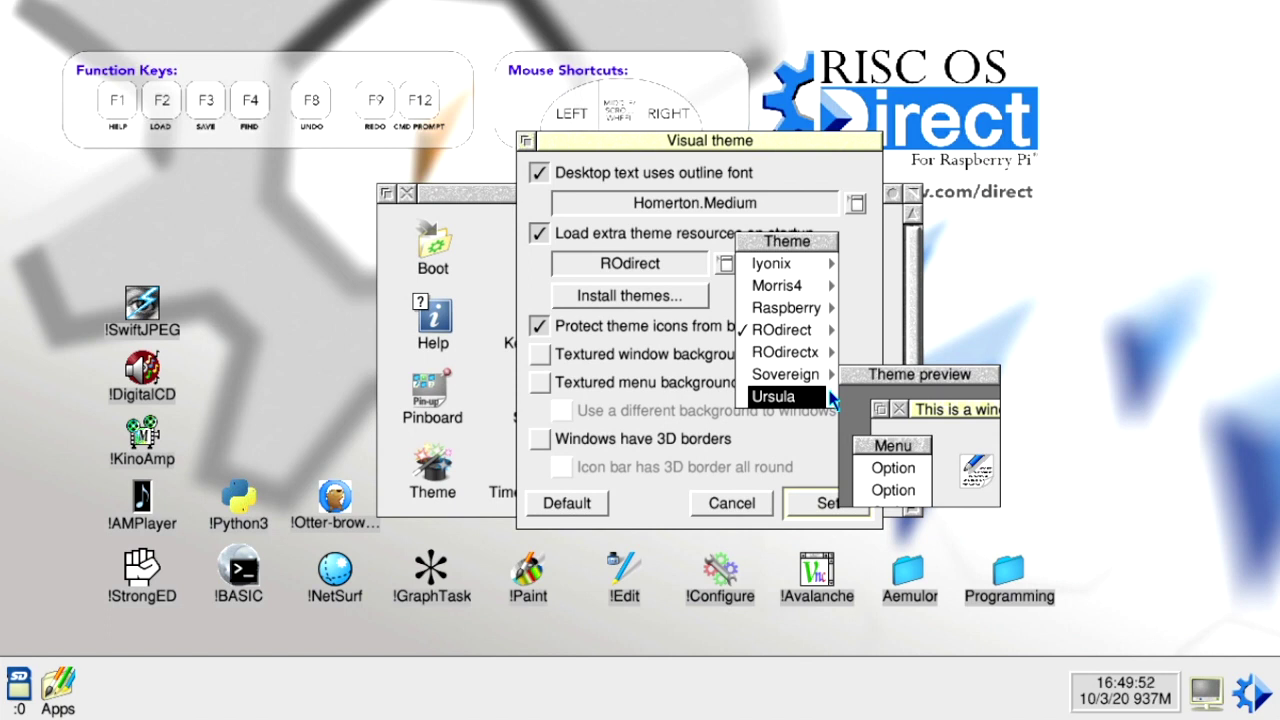
click(830, 397)
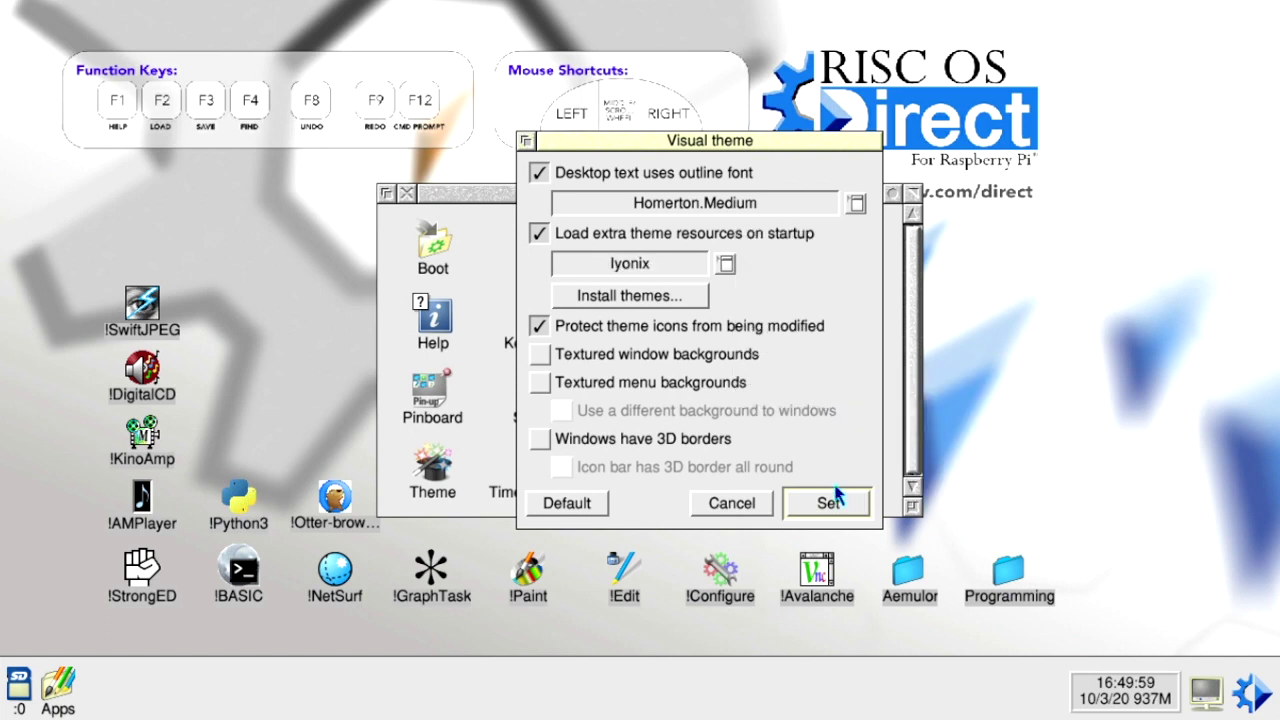
click(834, 503)
Shut down the computer from the desktop.
middle_click(1182, 648)
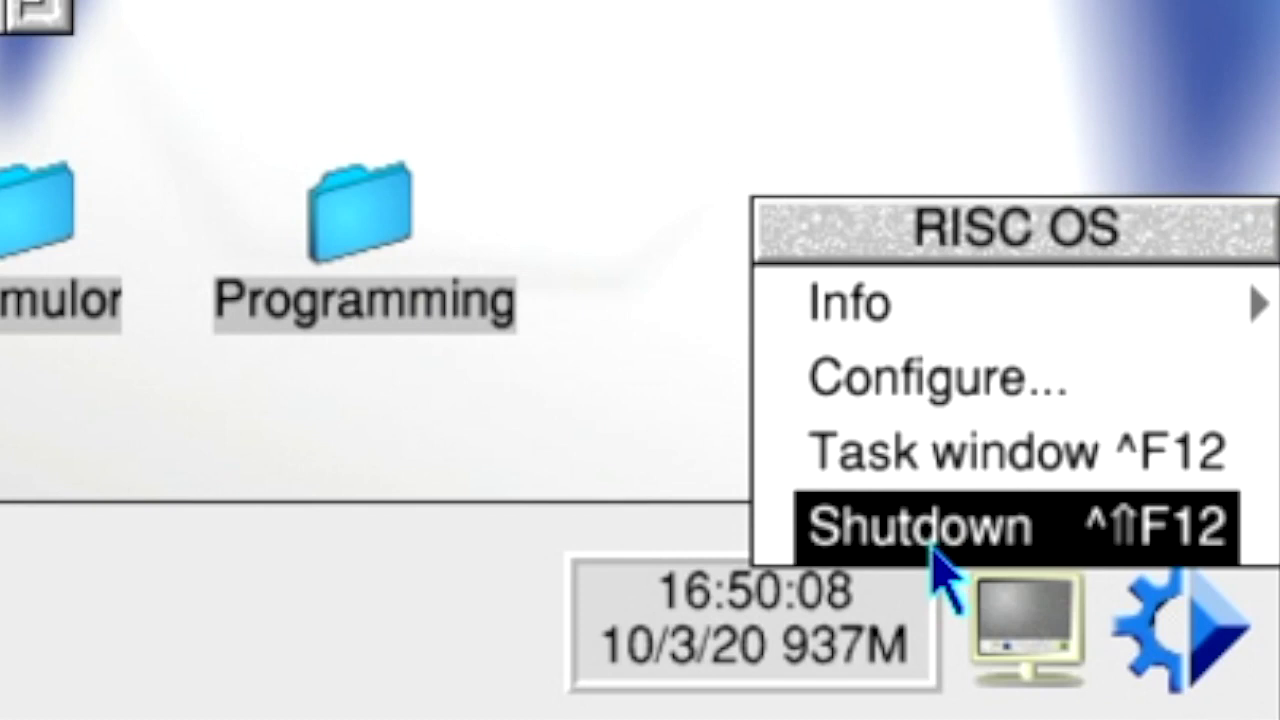
click(935, 545)
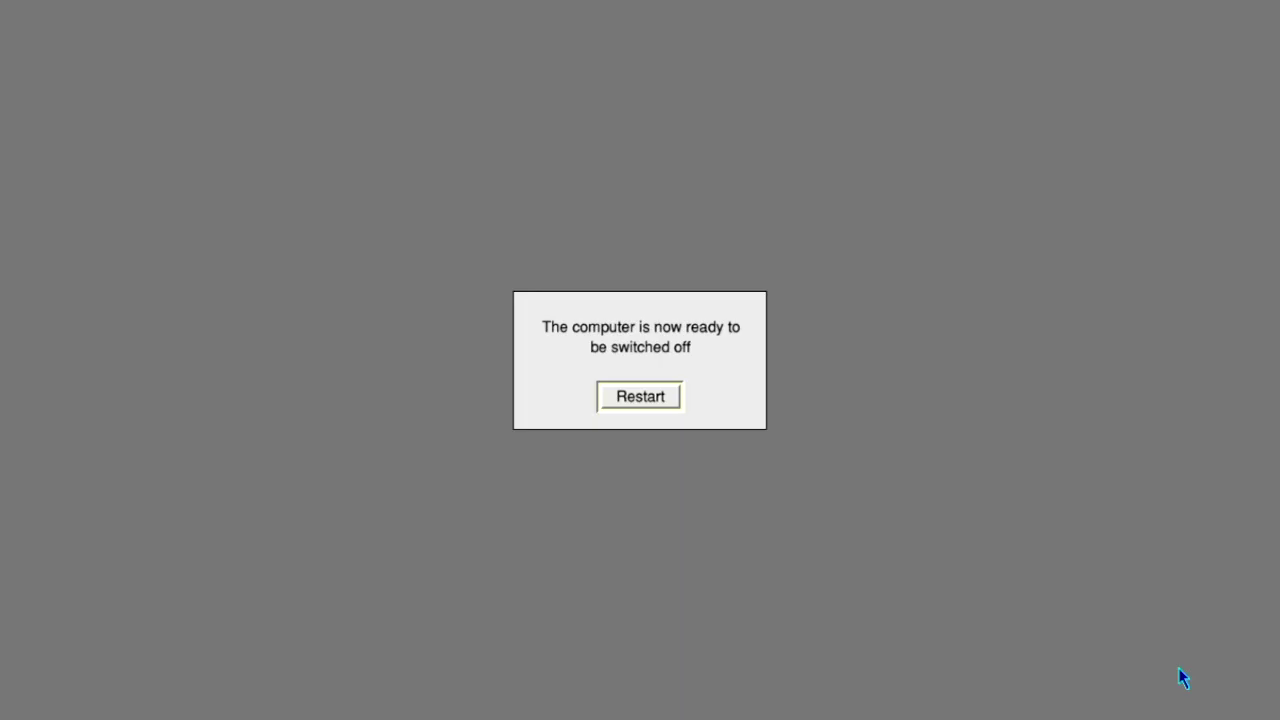
Restart the computer and open the SD card's root directory, placing its window near the middle of the desktop.
click(640, 397)
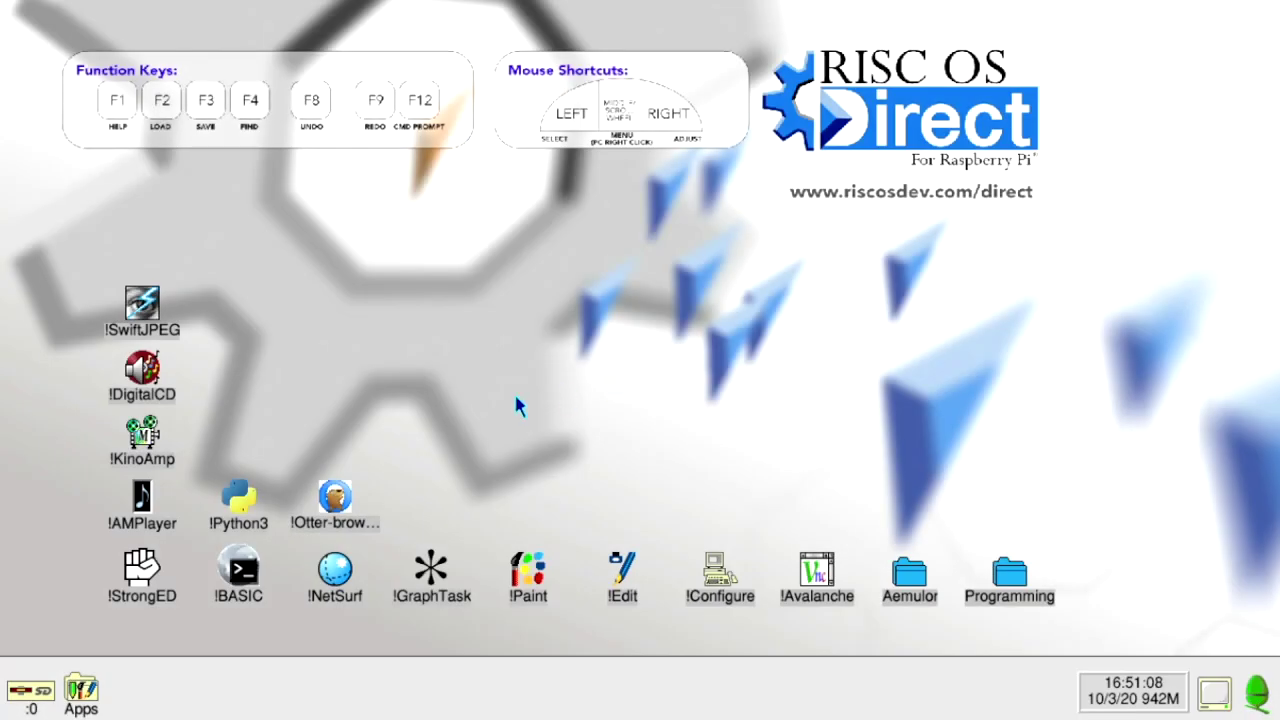
click(30, 695)
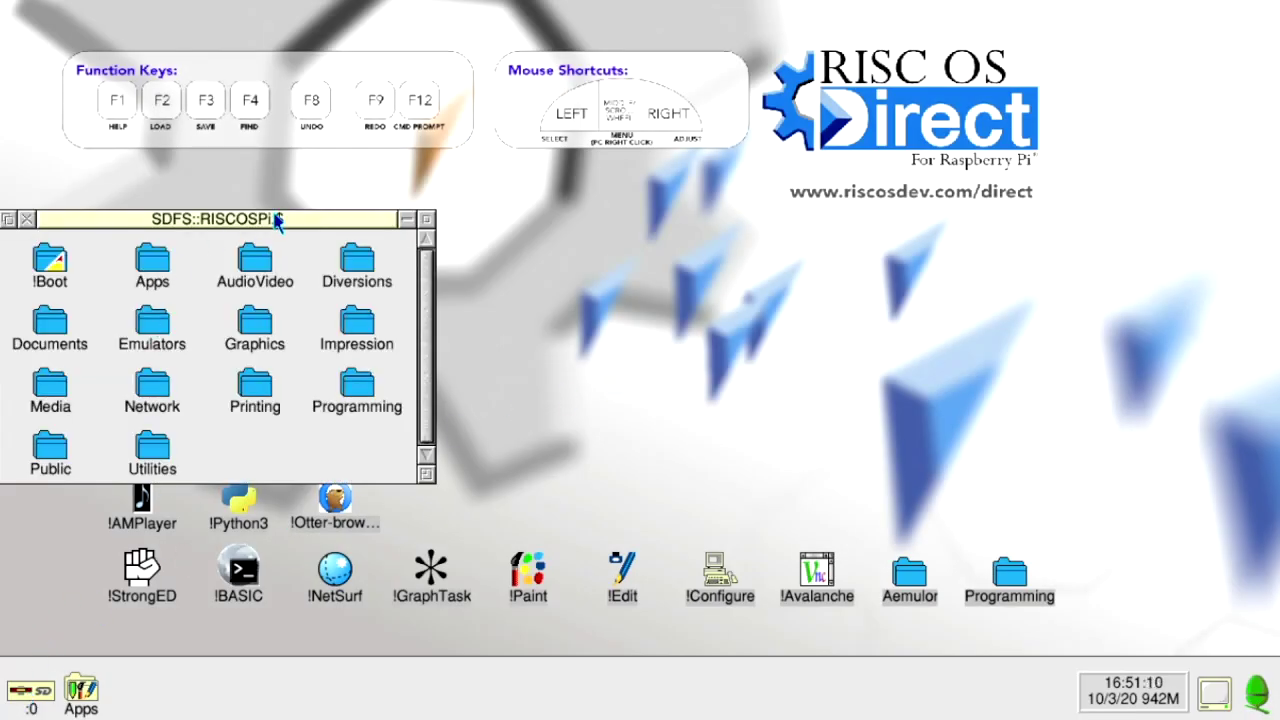
drag(312, 221, 773, 195)
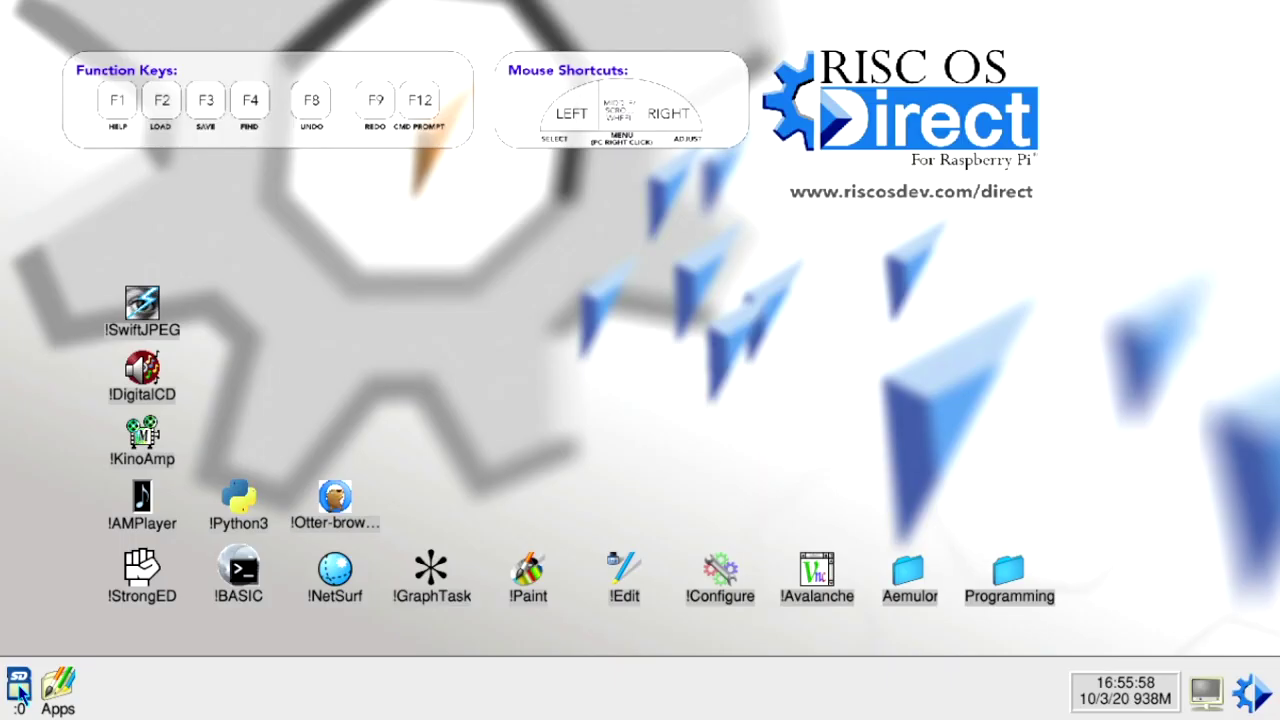
Open the SD card's root directory, reposition its window and look inside the Documents directory.
click(60, 595)
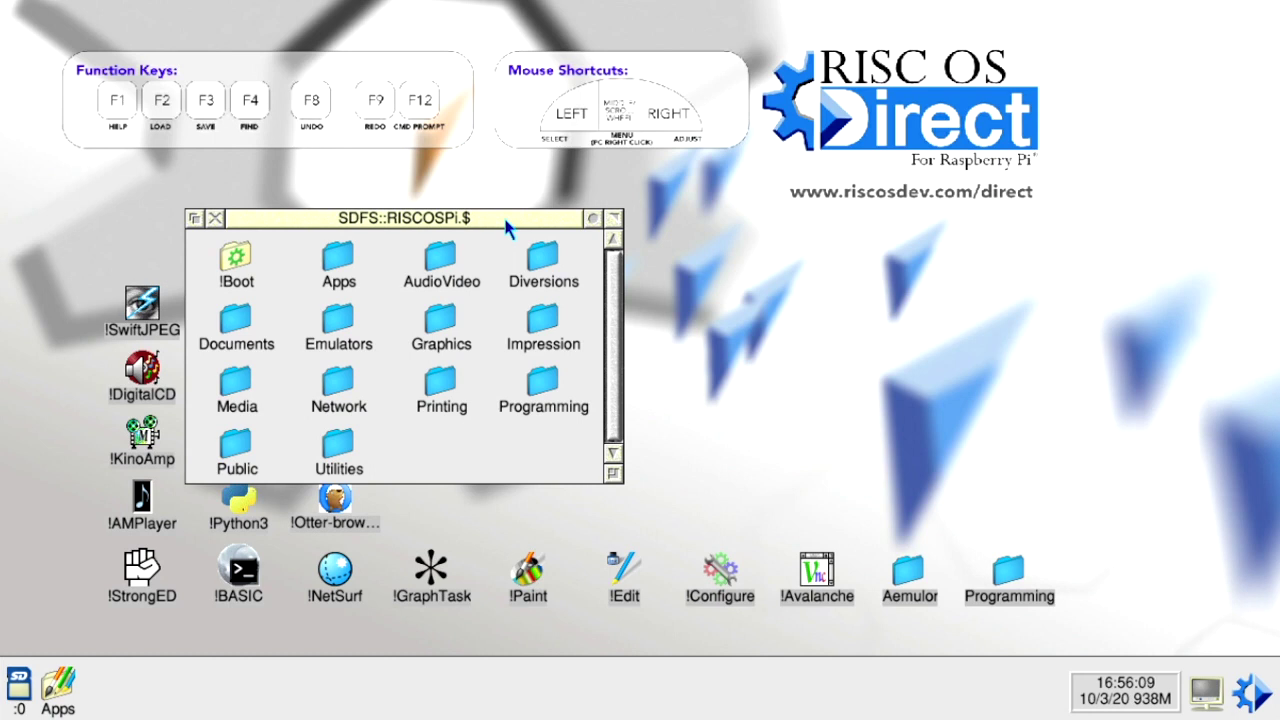
drag(326, 224, 485, 198)
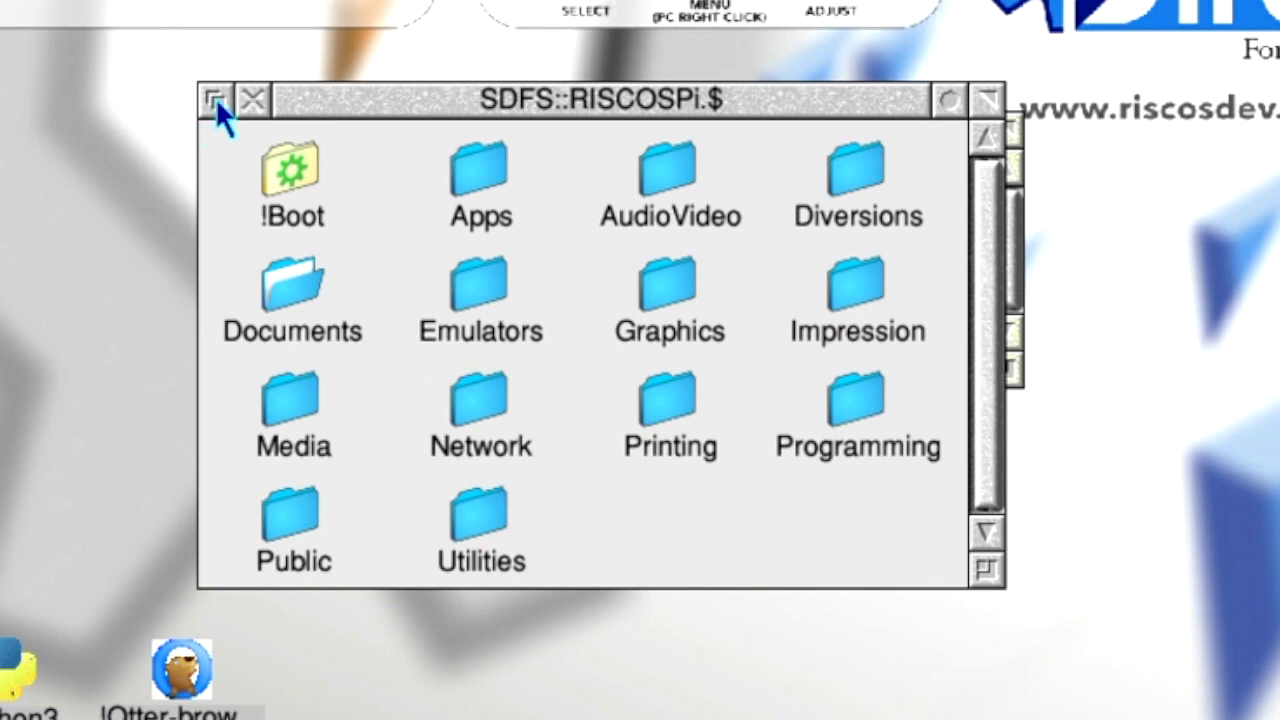
drag(332, 131, 384, 256)
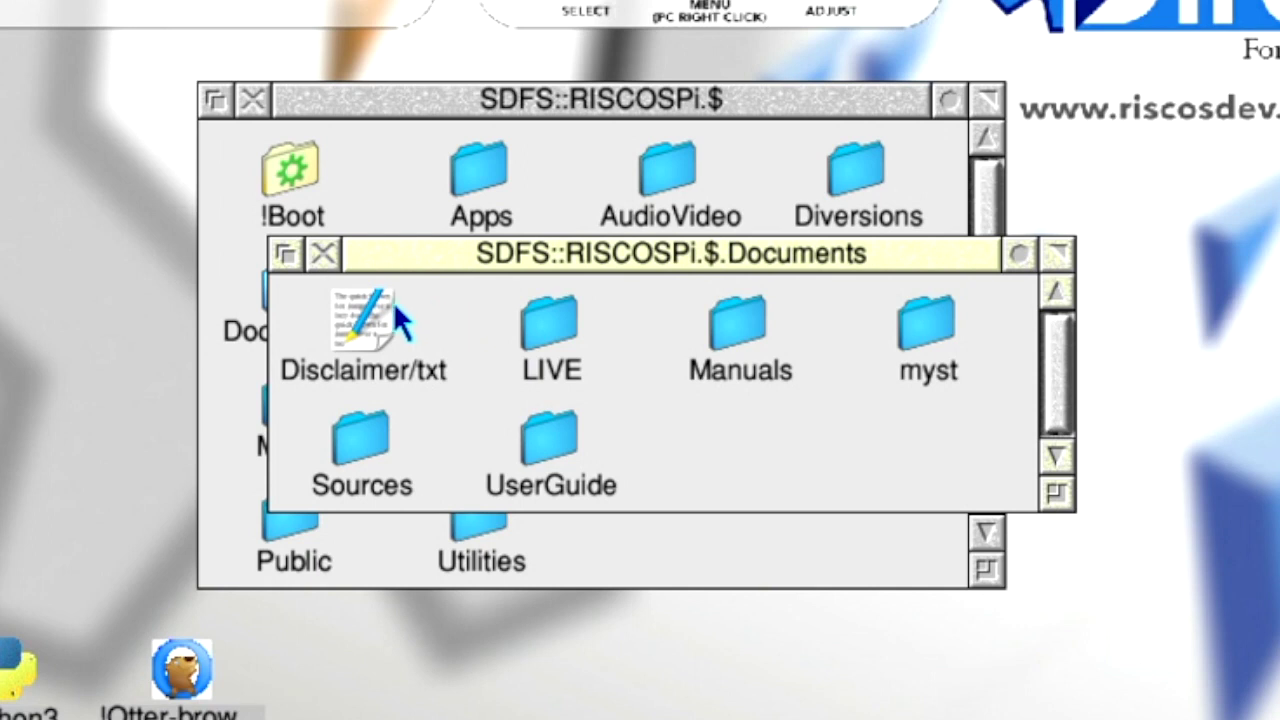
click(322, 254)
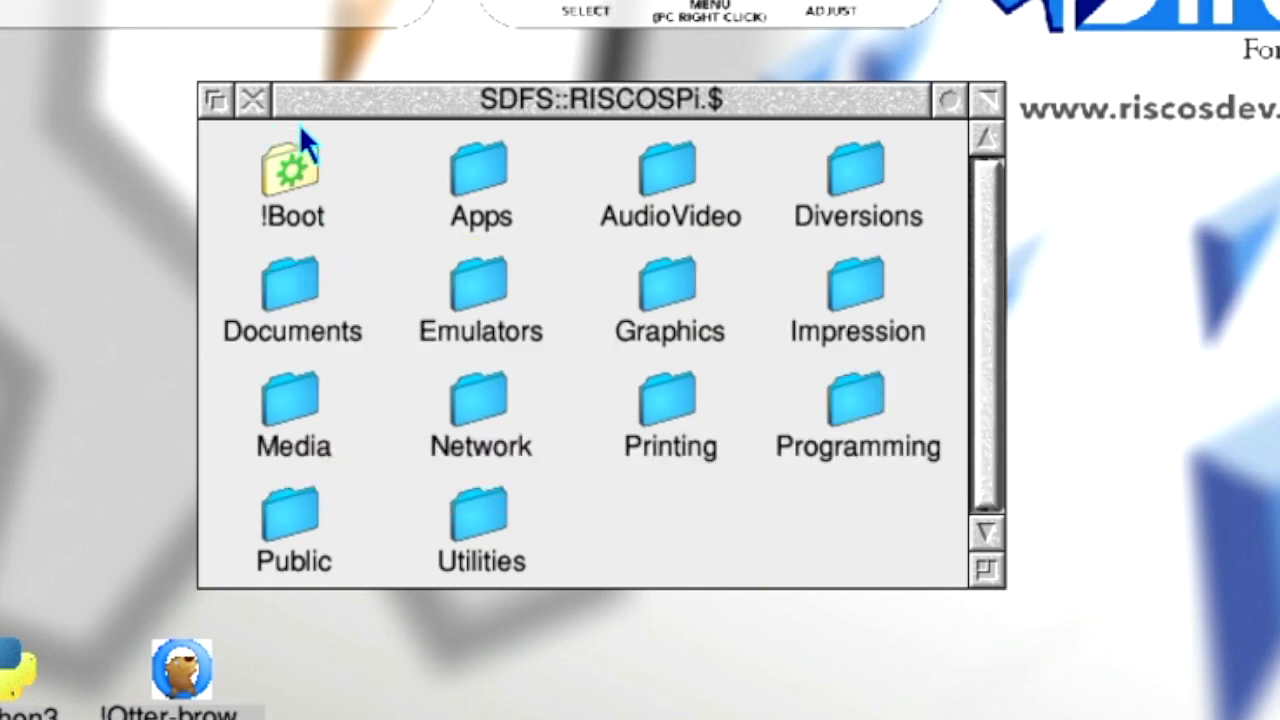
click(252, 95)
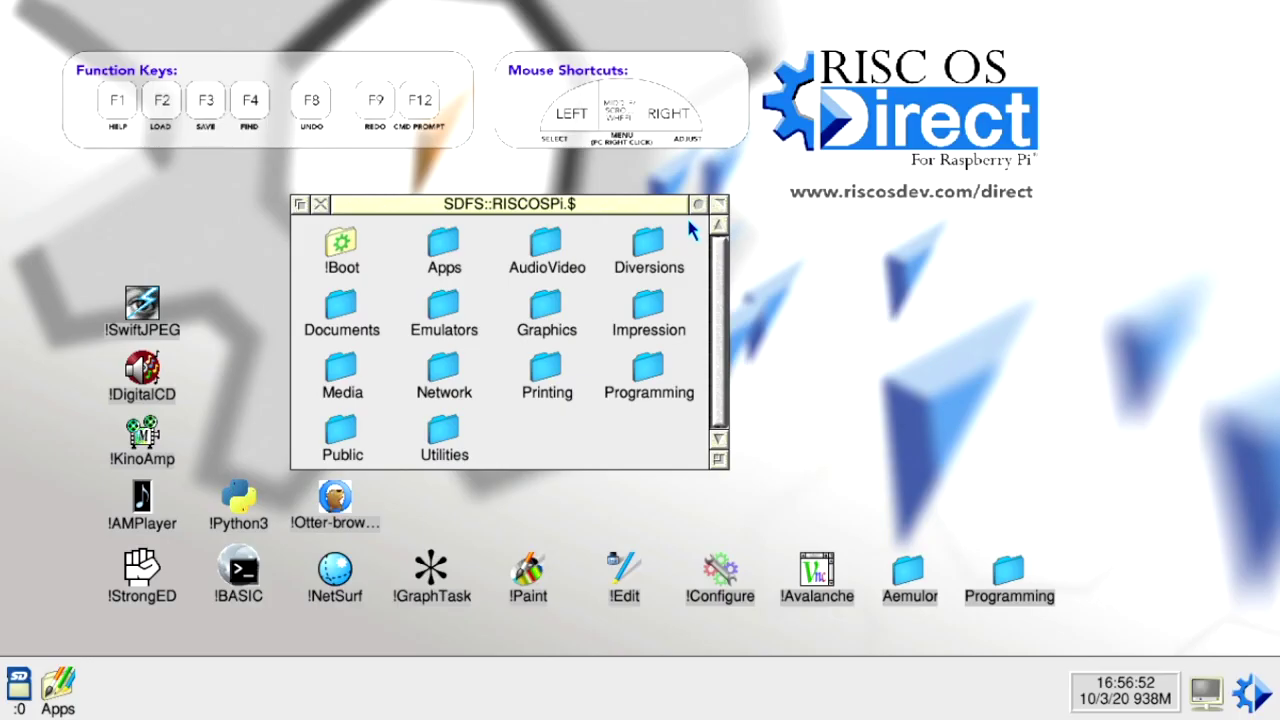
Iconise and restore the root directory window, and toggle it between full and original size.
click(697, 205)
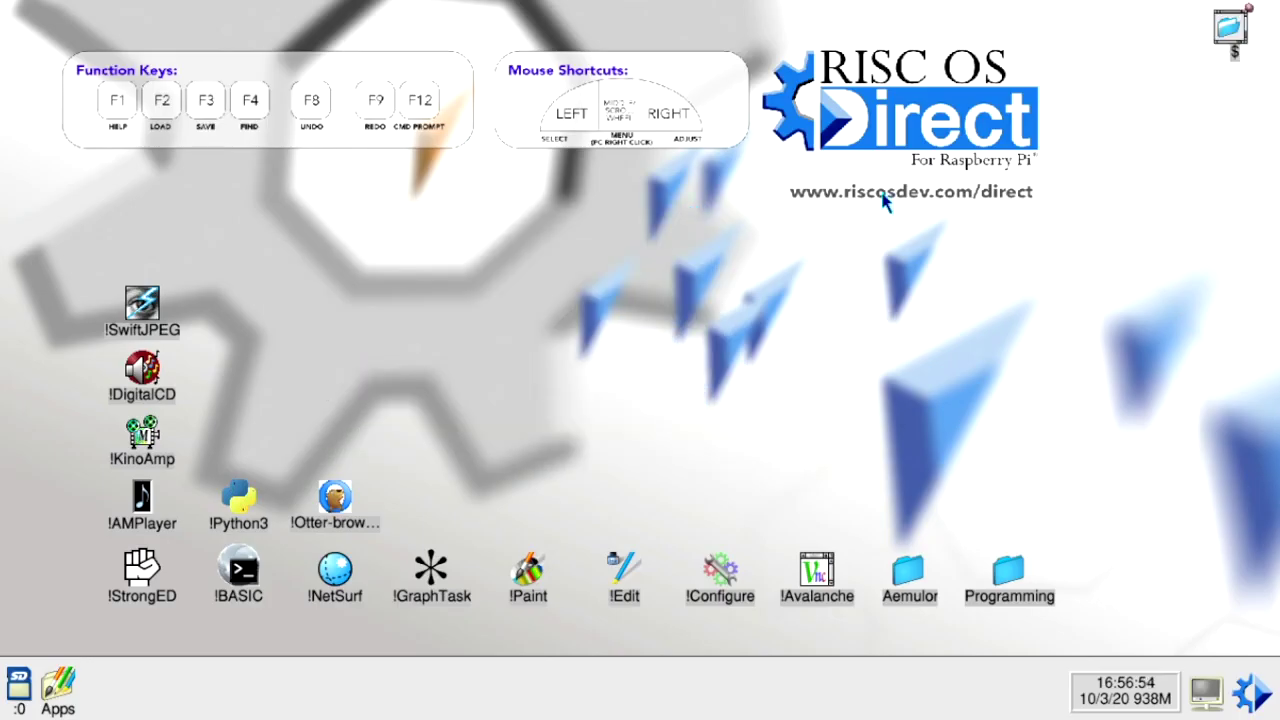
double_click(1232, 46)
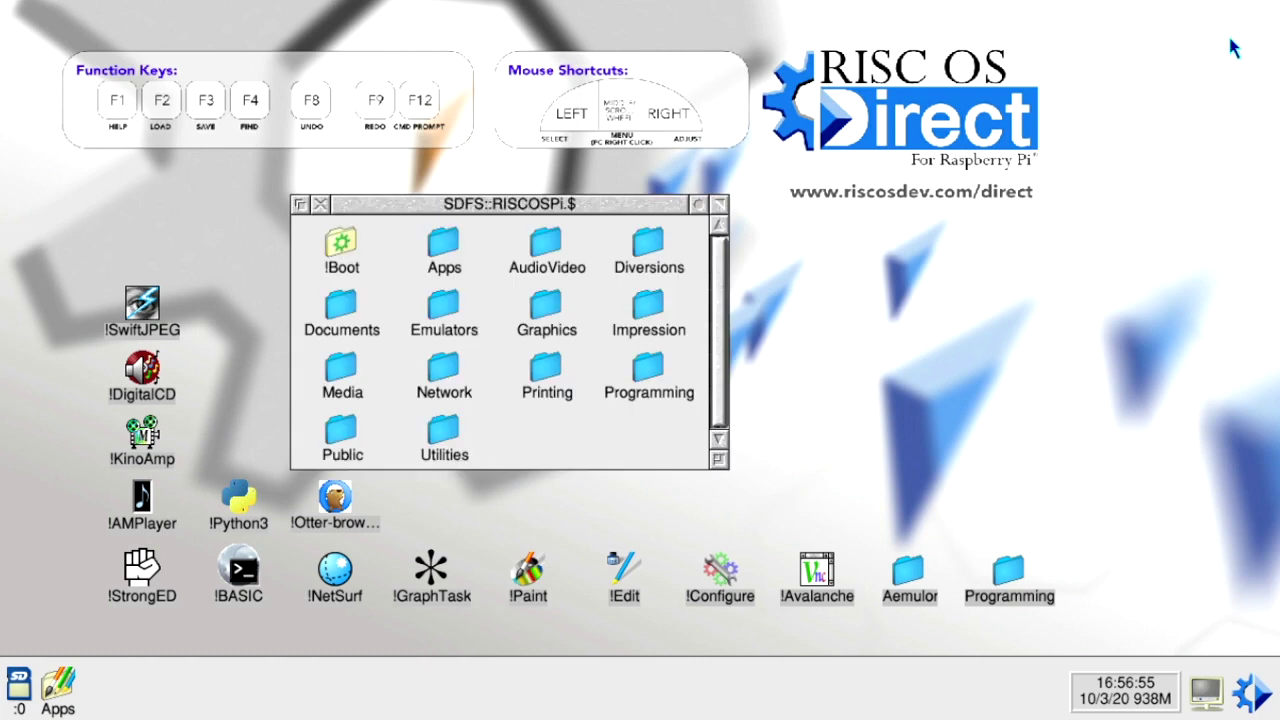
click(720, 208)
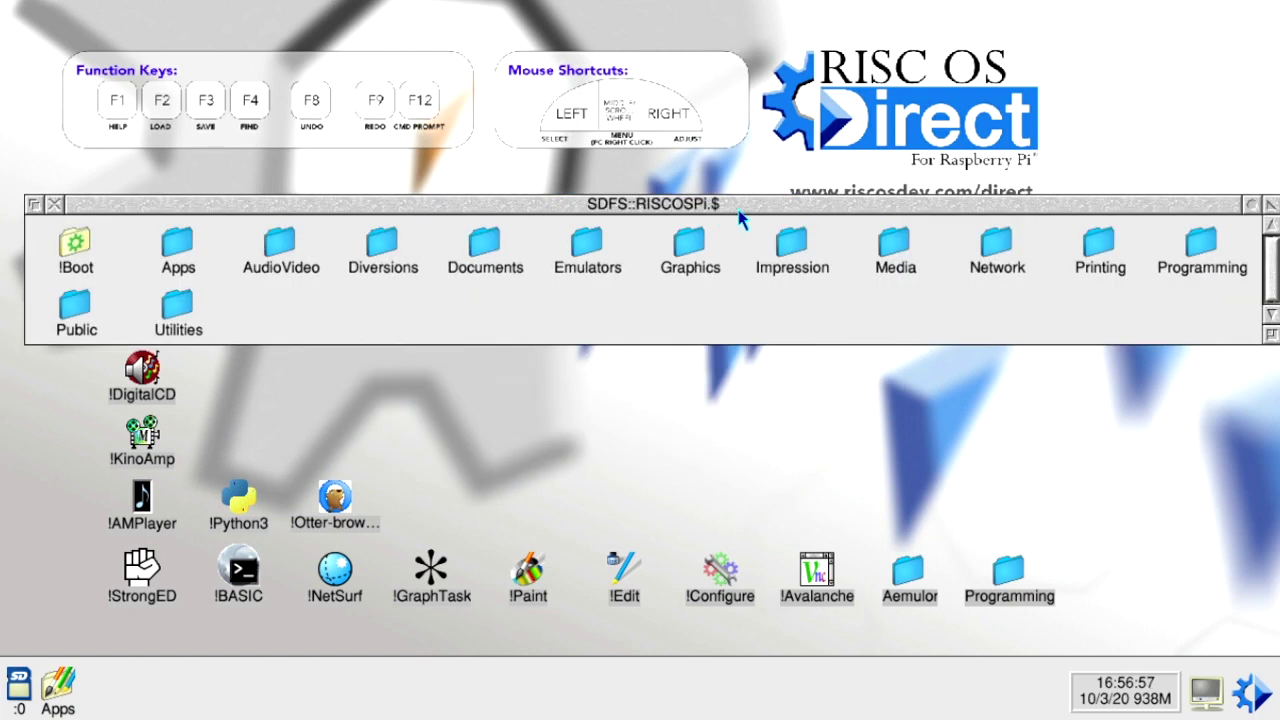
click(1271, 205)
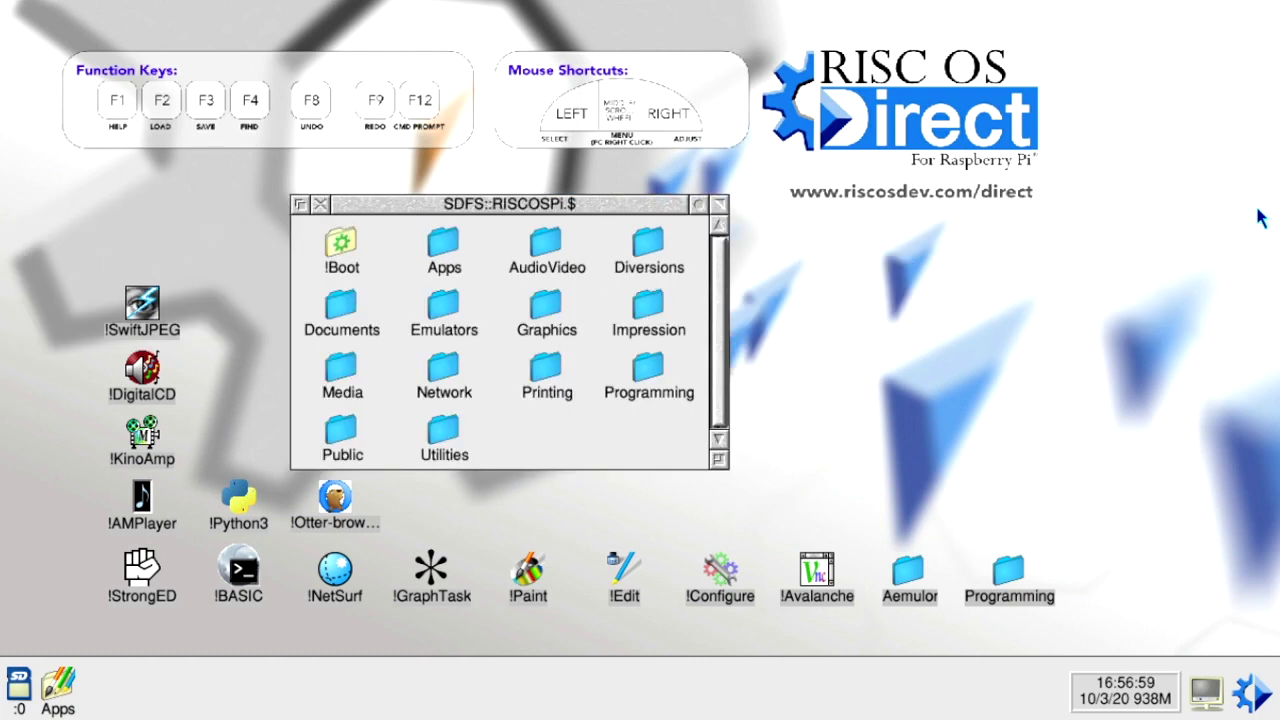
click(698, 204)
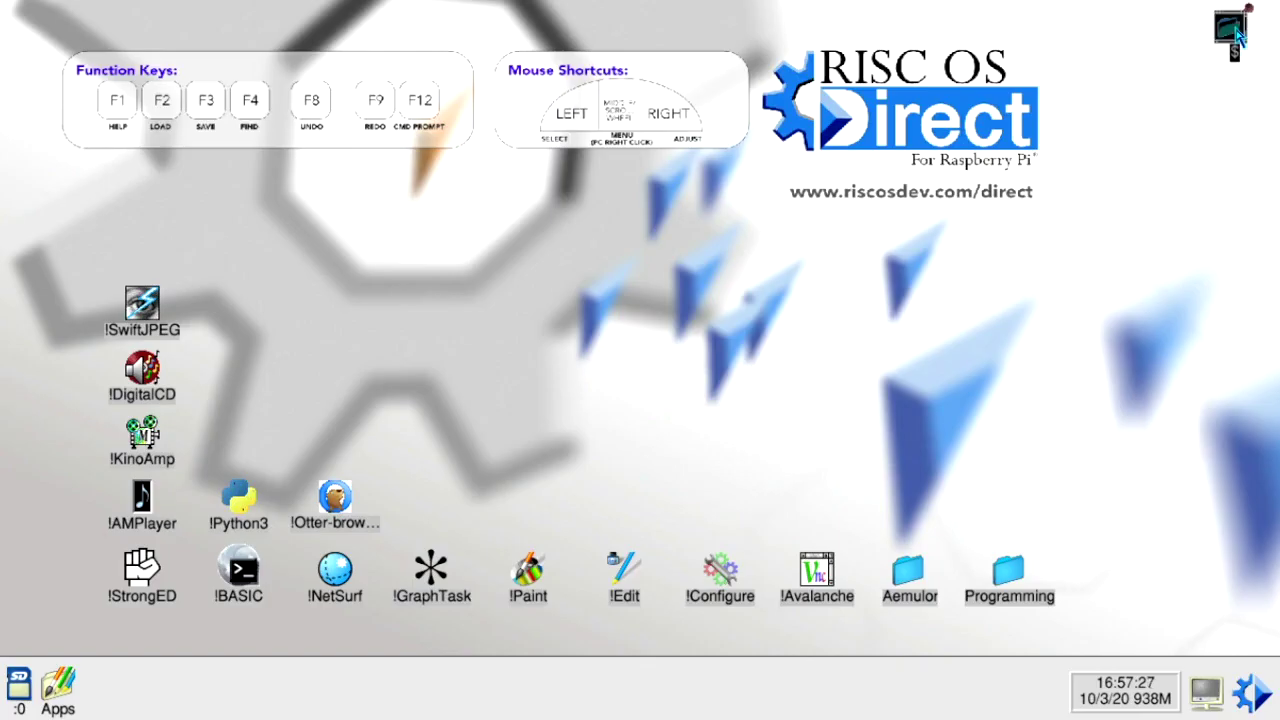
double_click(1080, 110)
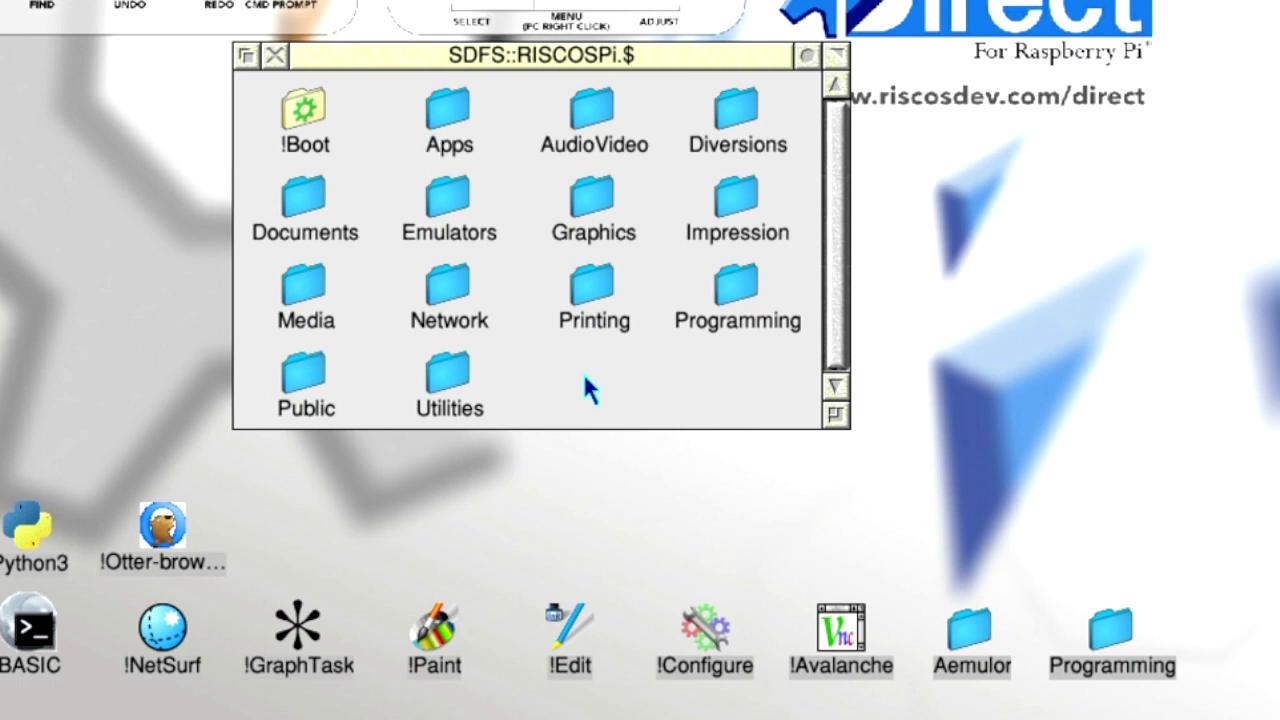
Switch the root directory's display to full info and back to large icons.
middle_click(586, 380)
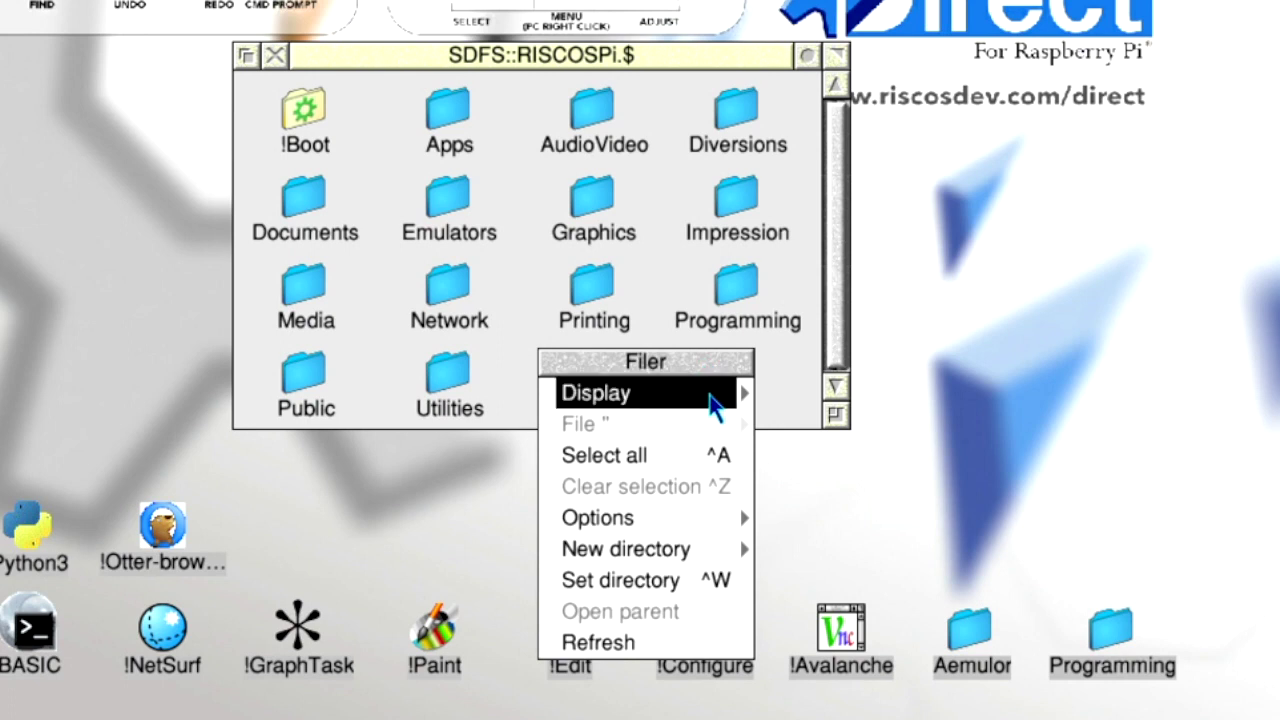
mouse_move(750, 398)
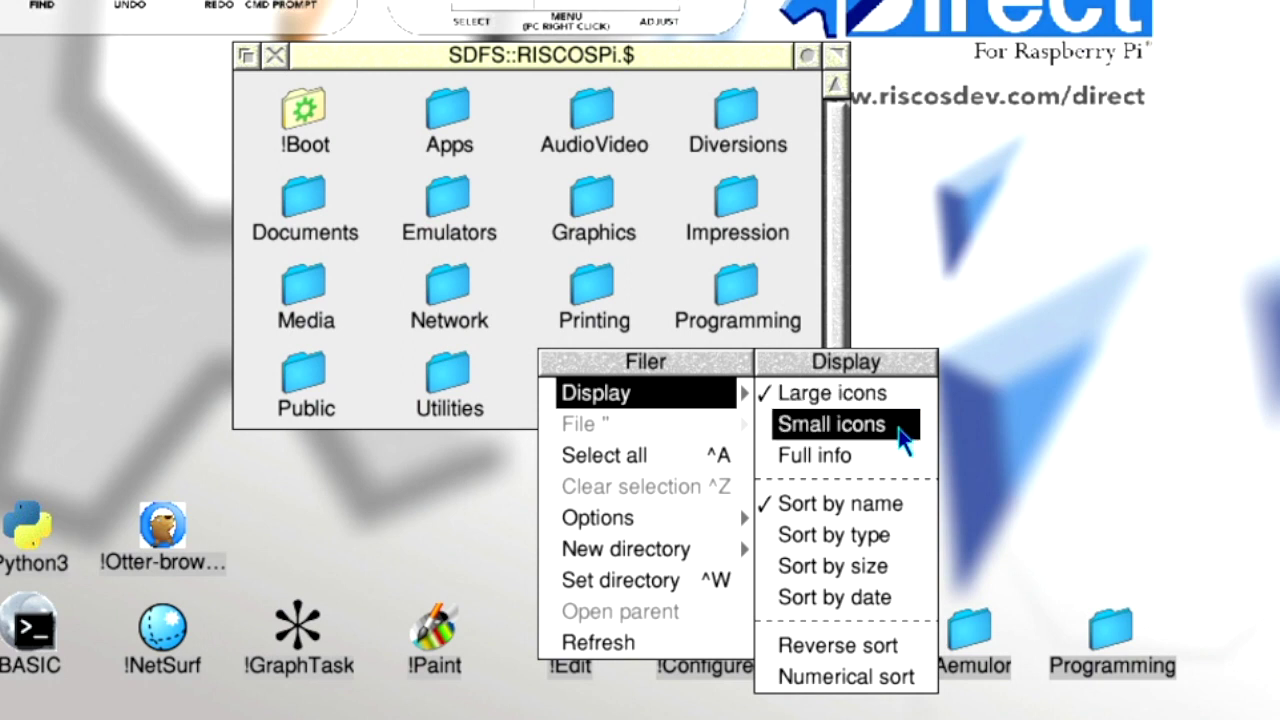
click(895, 468)
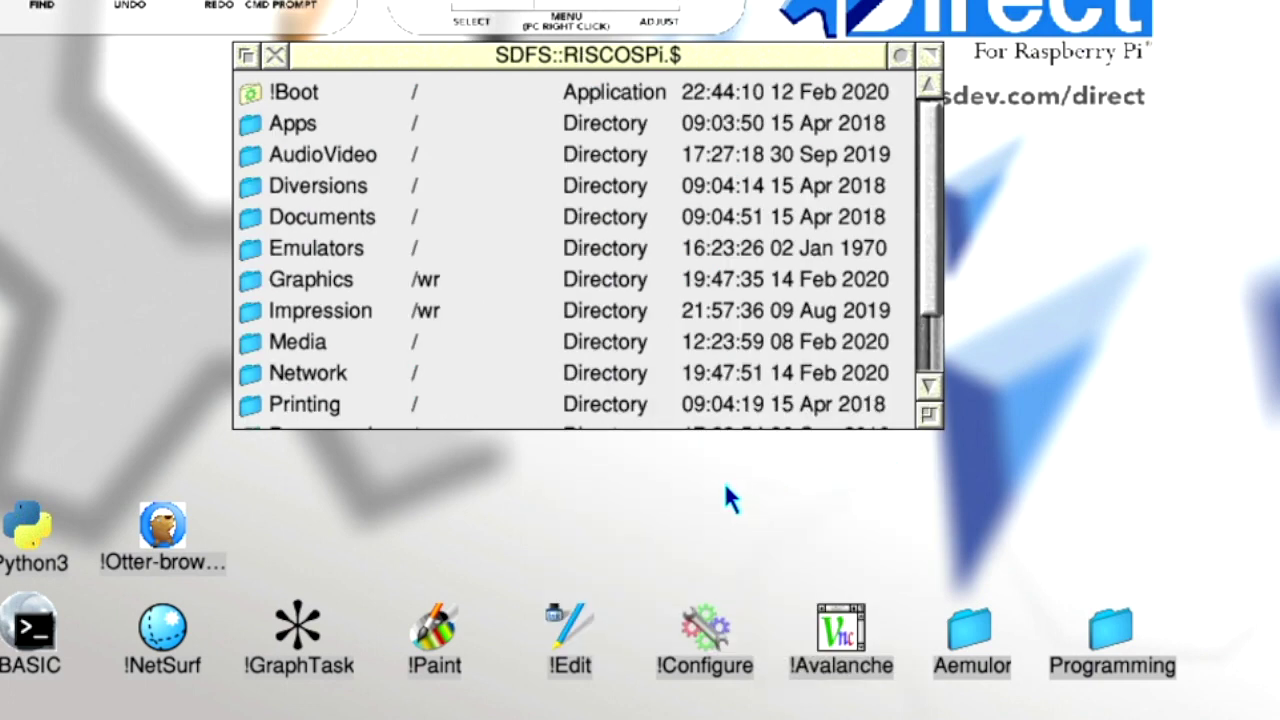
middle_click(518, 376)
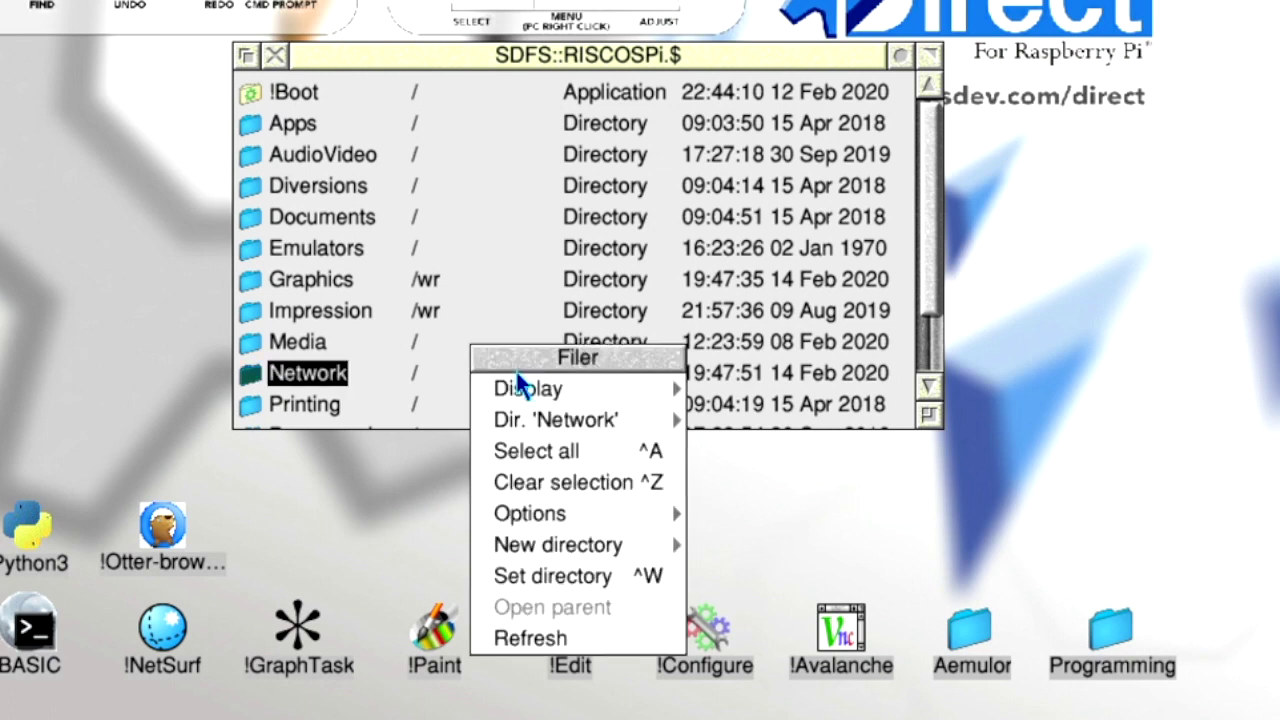
mouse_move(666, 394)
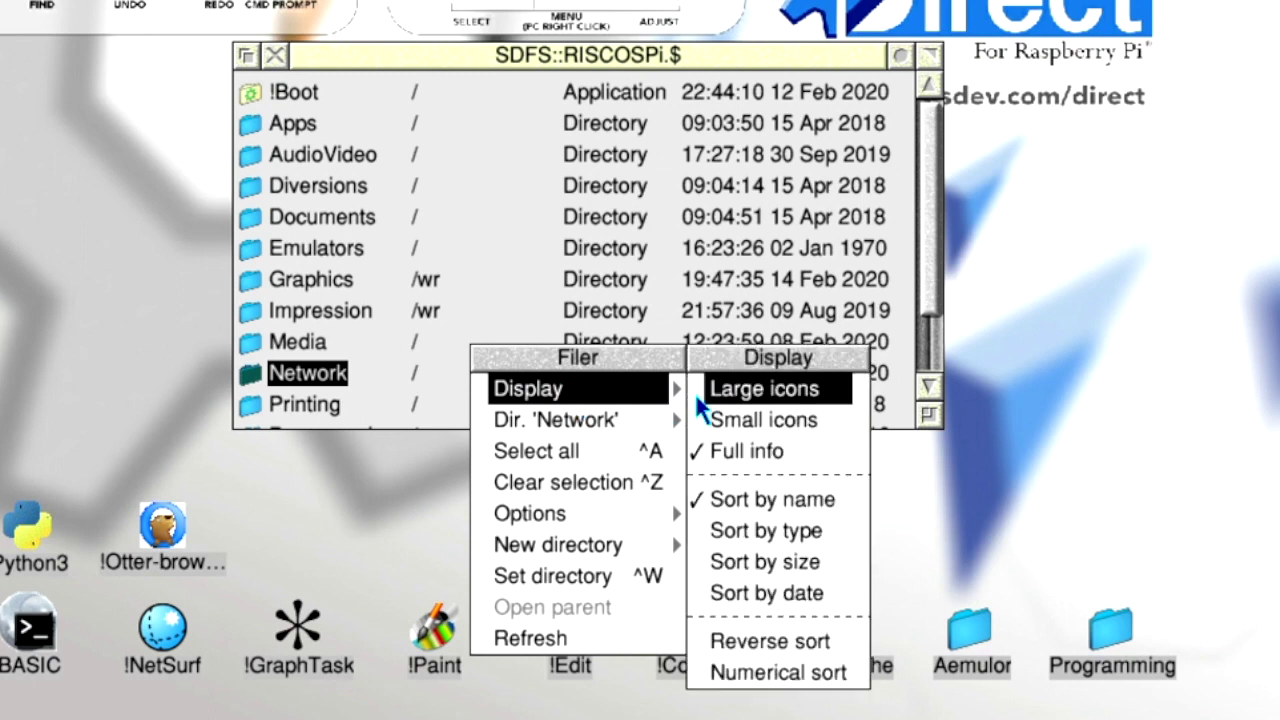
click(738, 394)
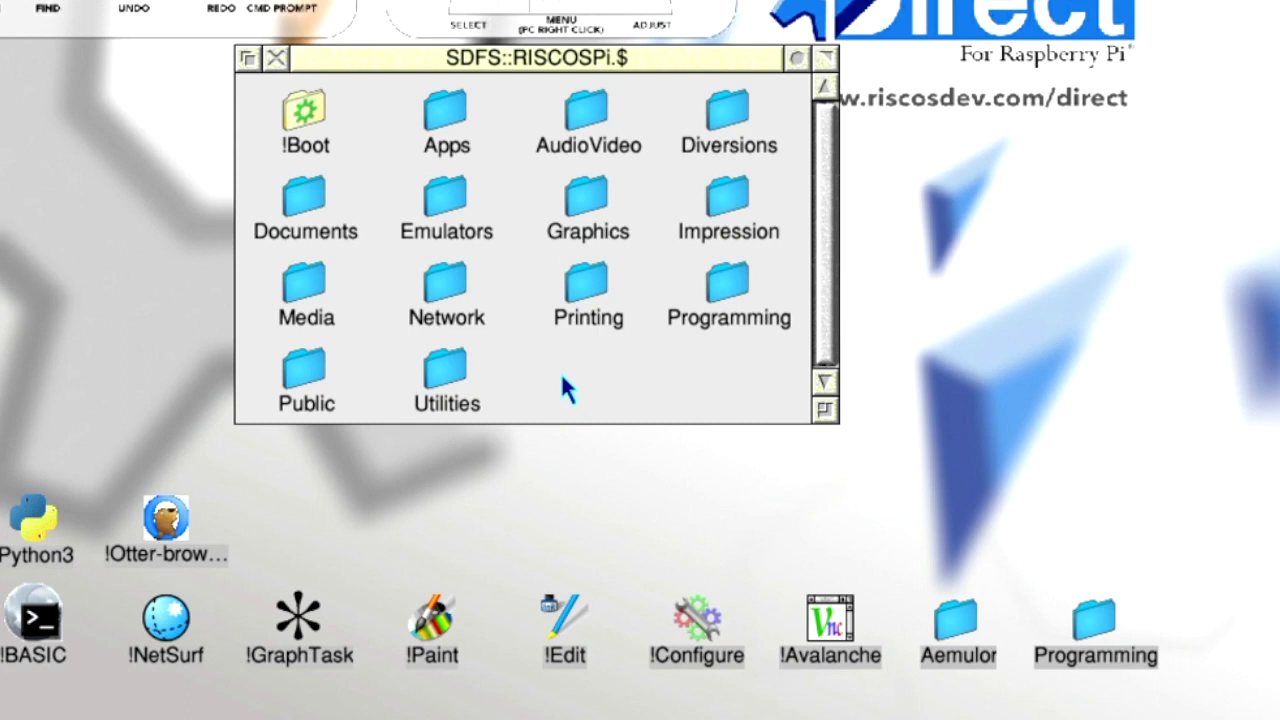
Create a new directory named Work in the SD card's root and check its contents.
middle_click(562, 368)
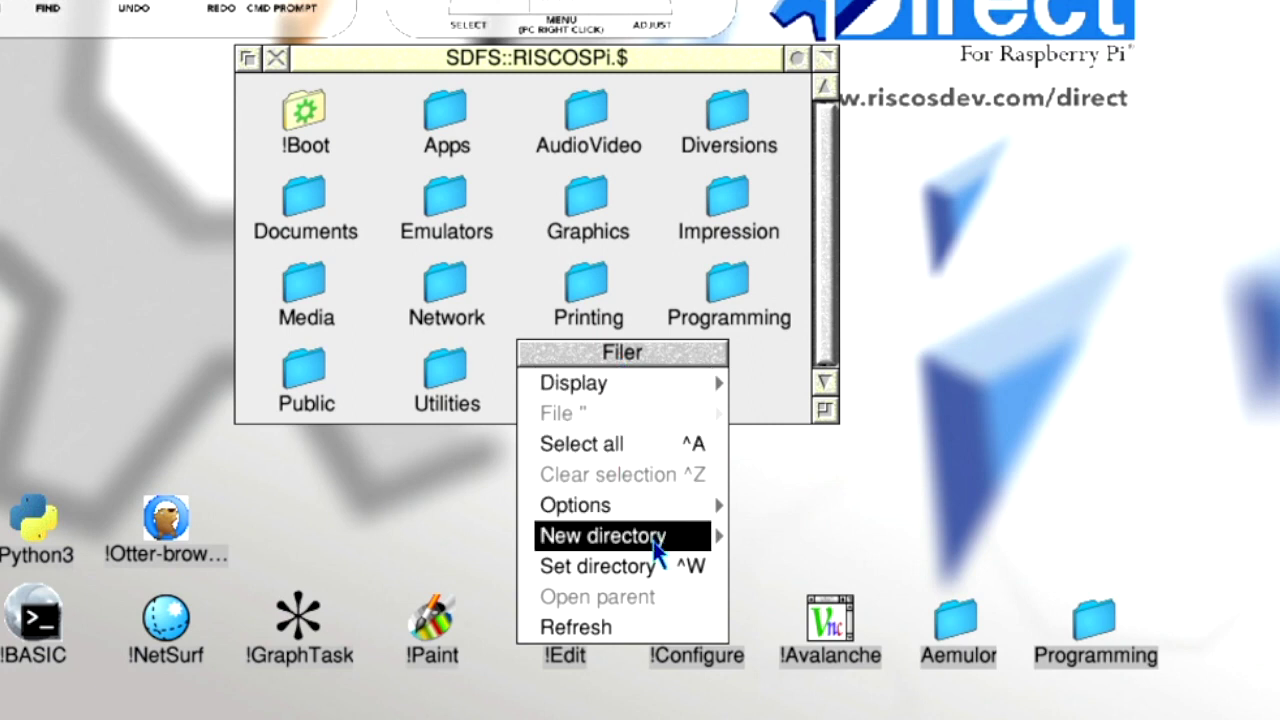
mouse_move(710, 537)
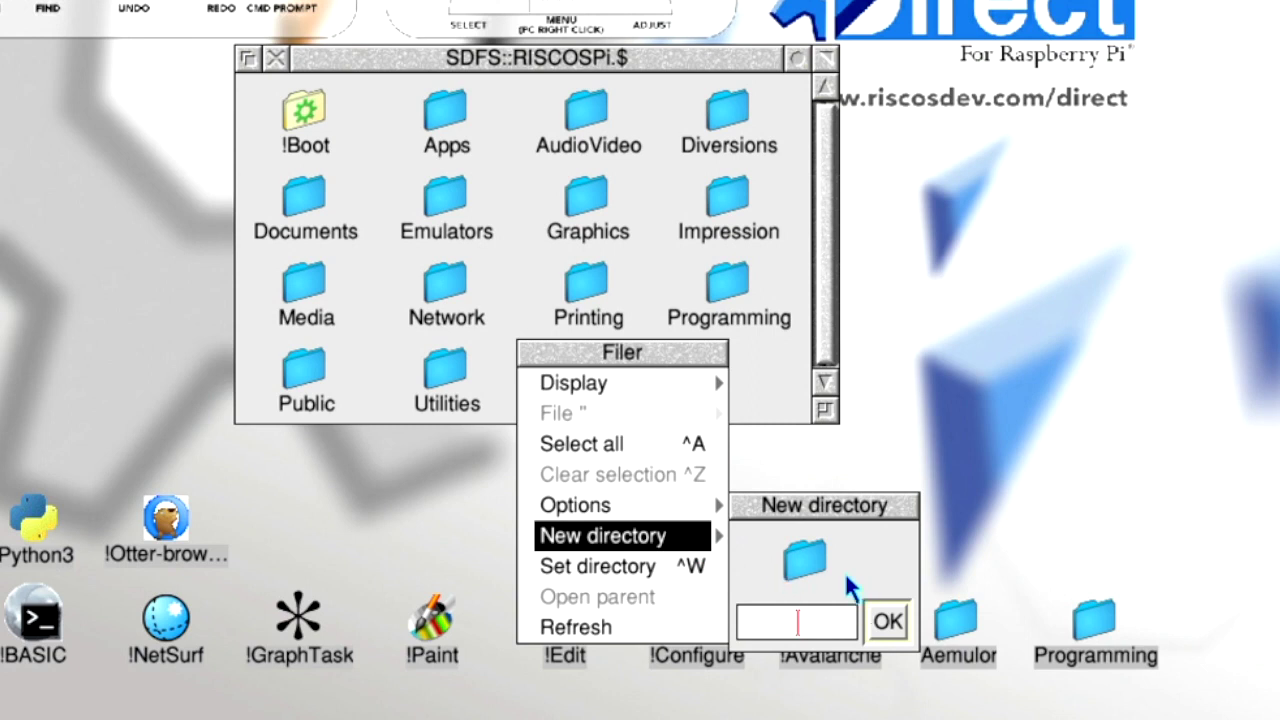
text(Work)
click(887, 616)
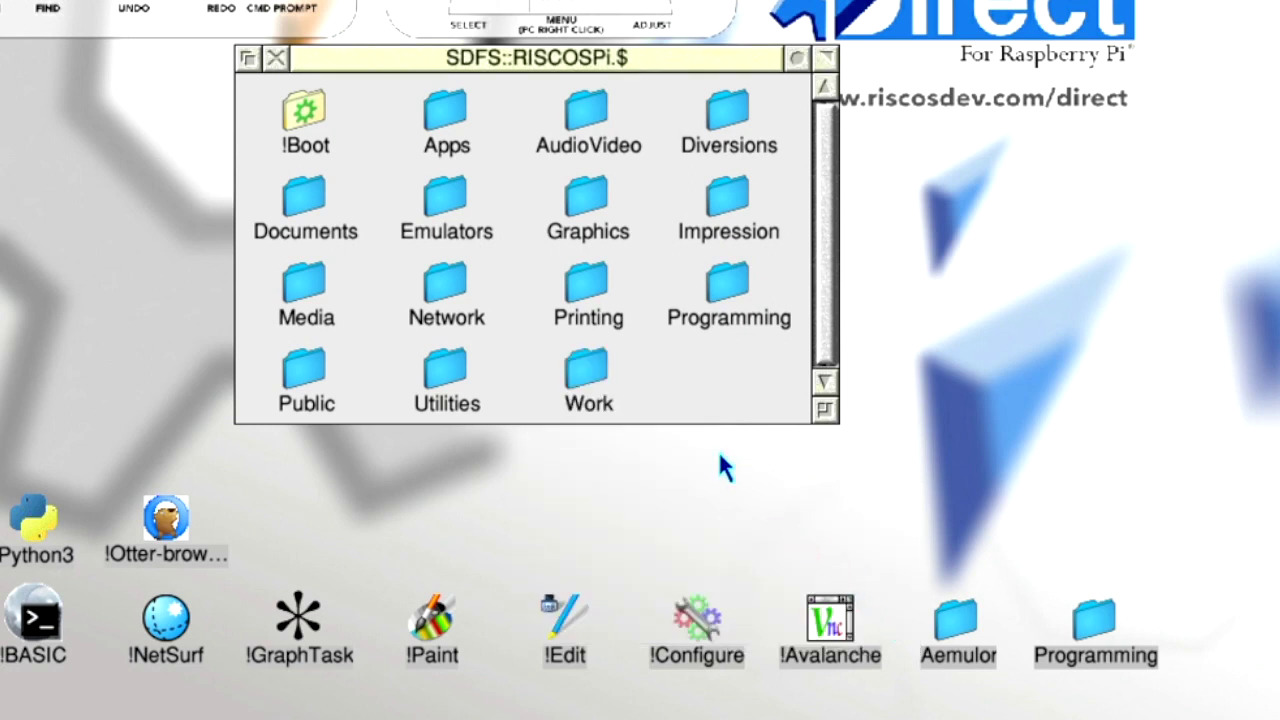
double_click(585, 363)
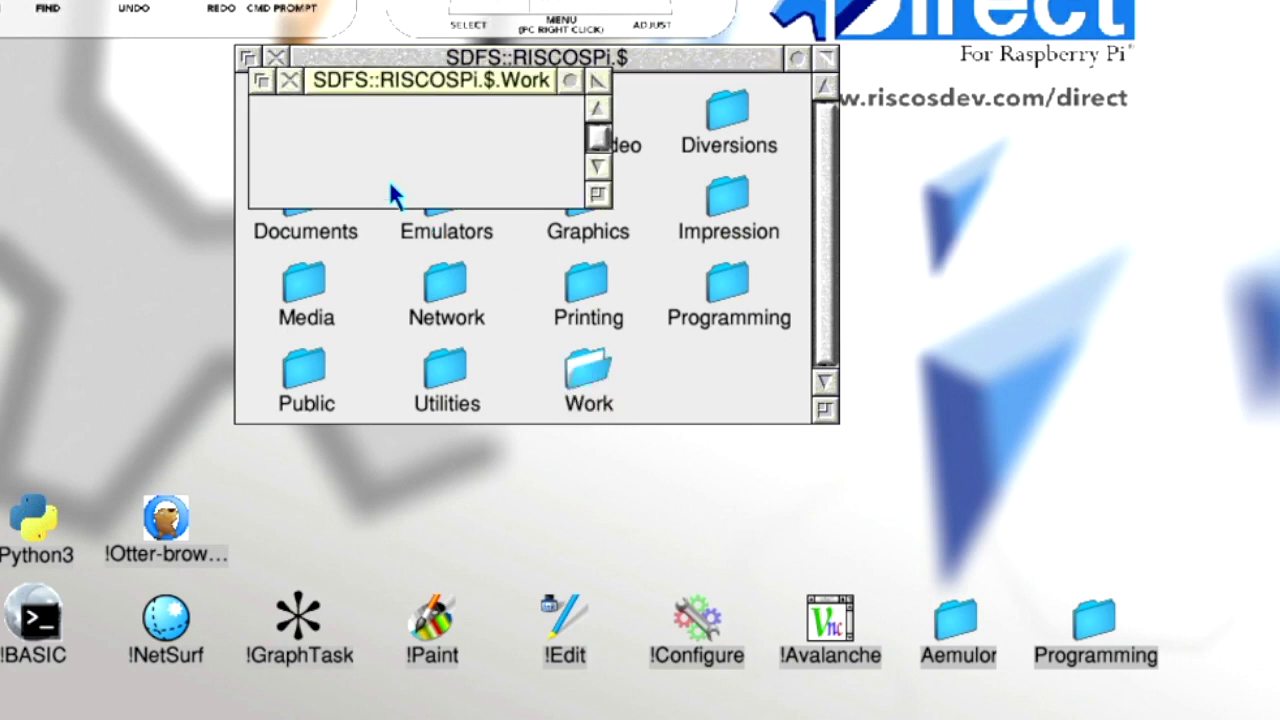
click(291, 81)
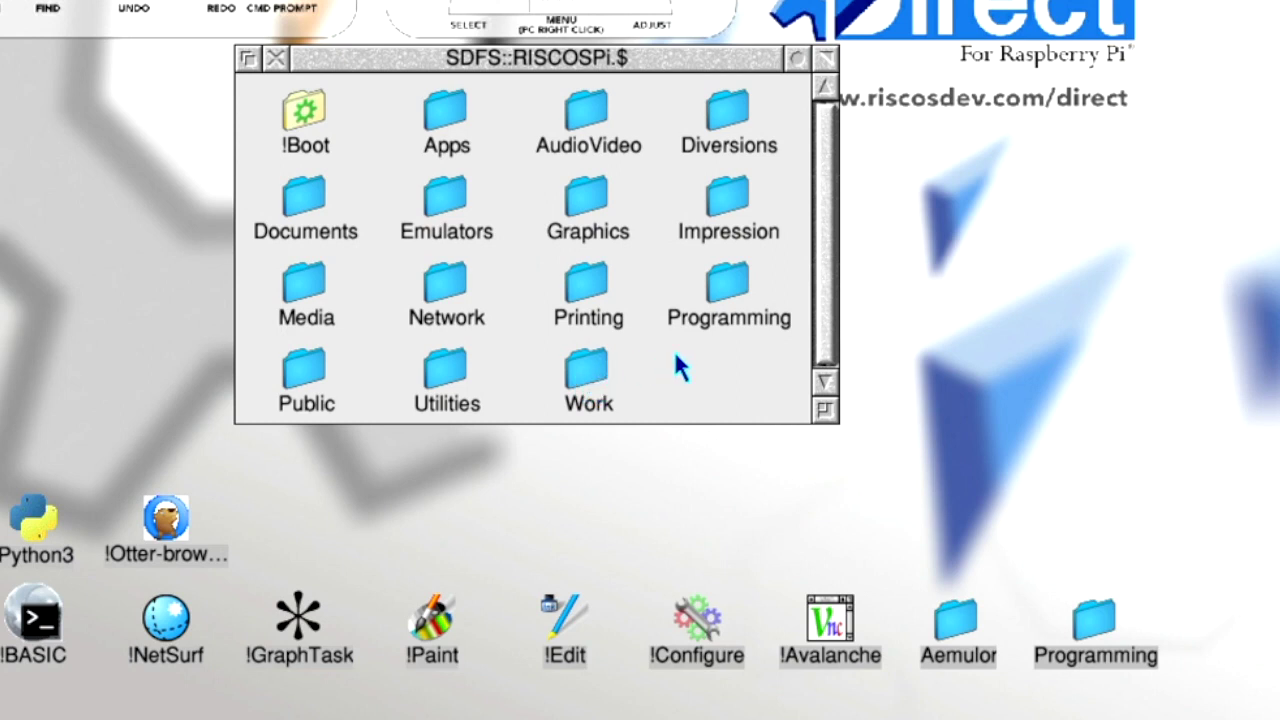
Delete the Work directory from the SD card's root and confirm the deletion.
middle_click(589, 366)
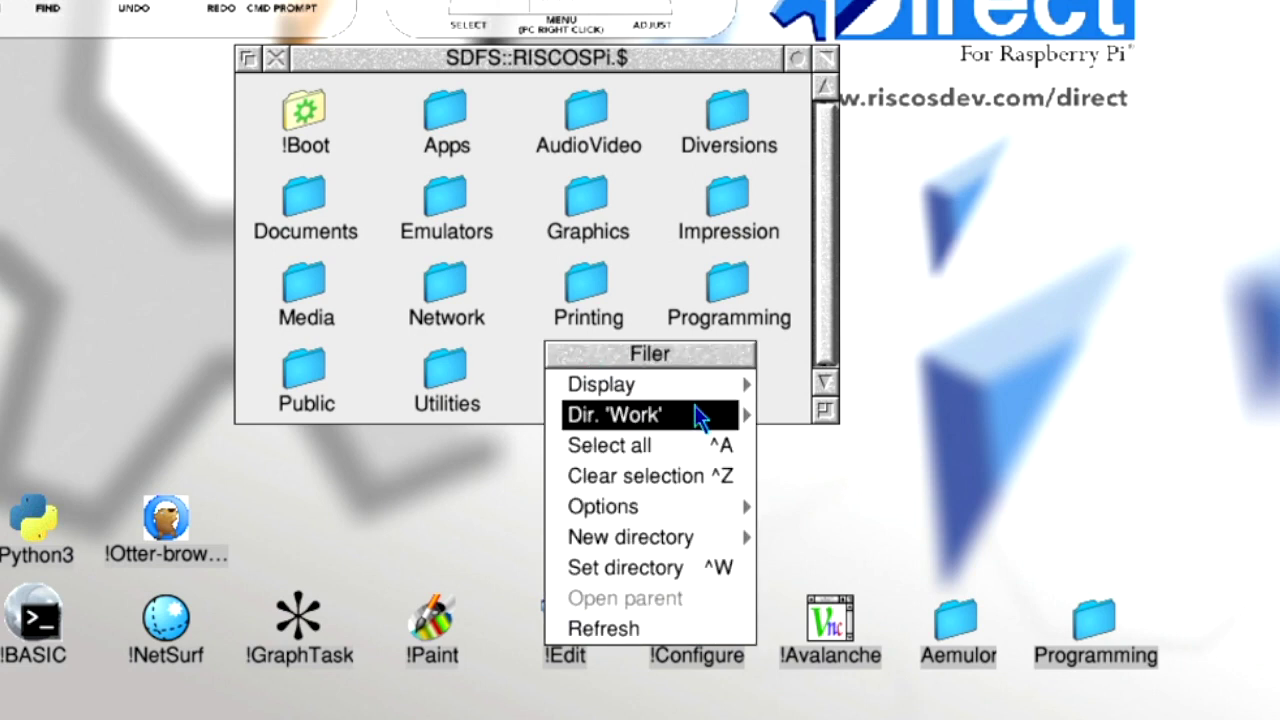
mouse_move(747, 412)
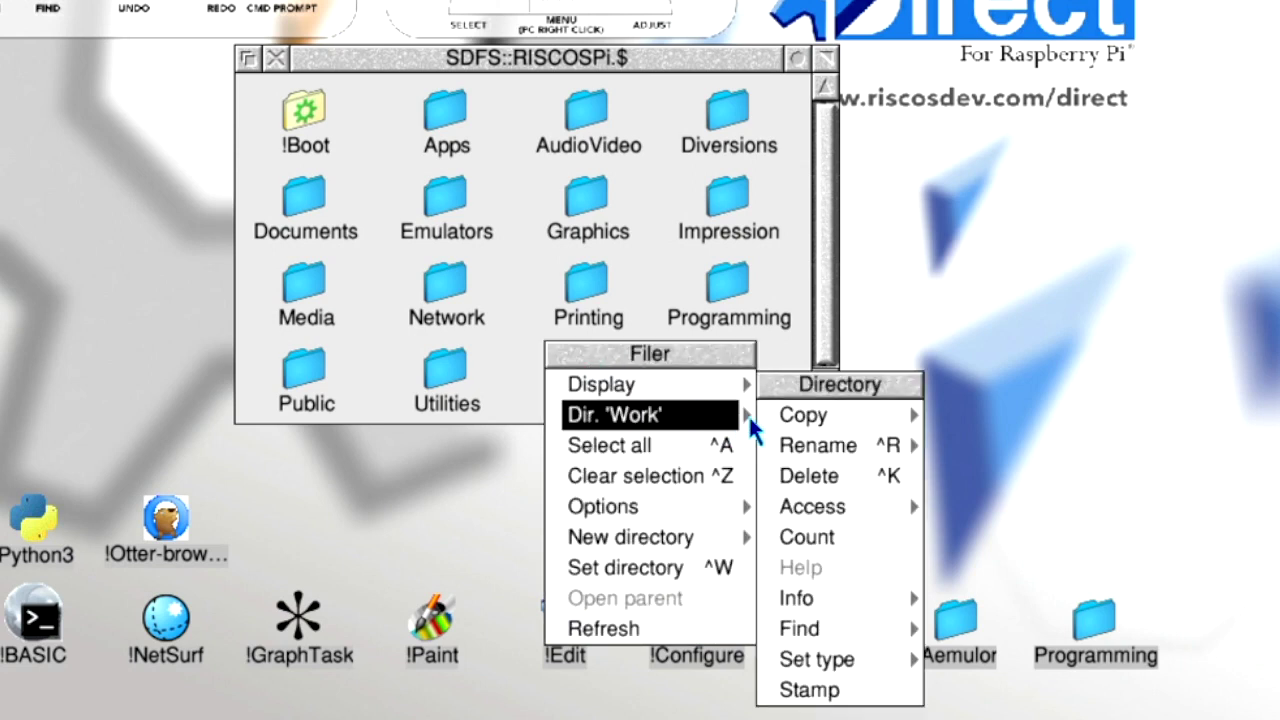
click(858, 482)
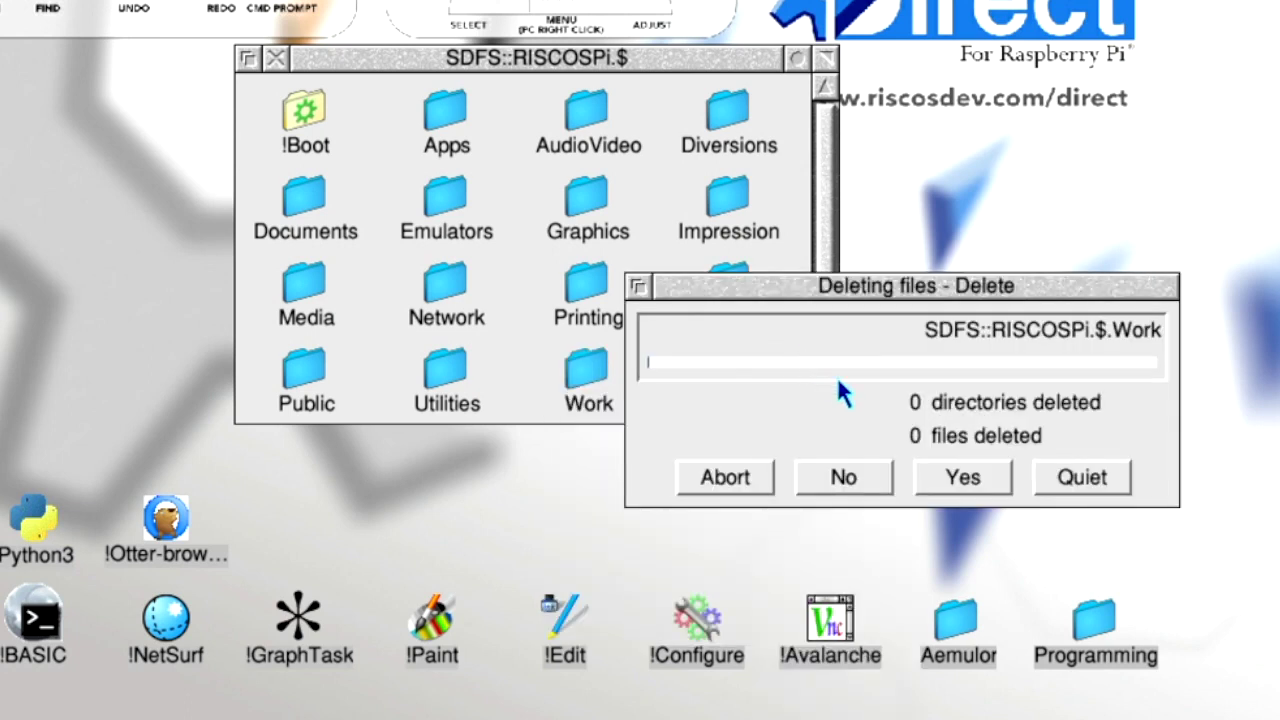
click(980, 479)
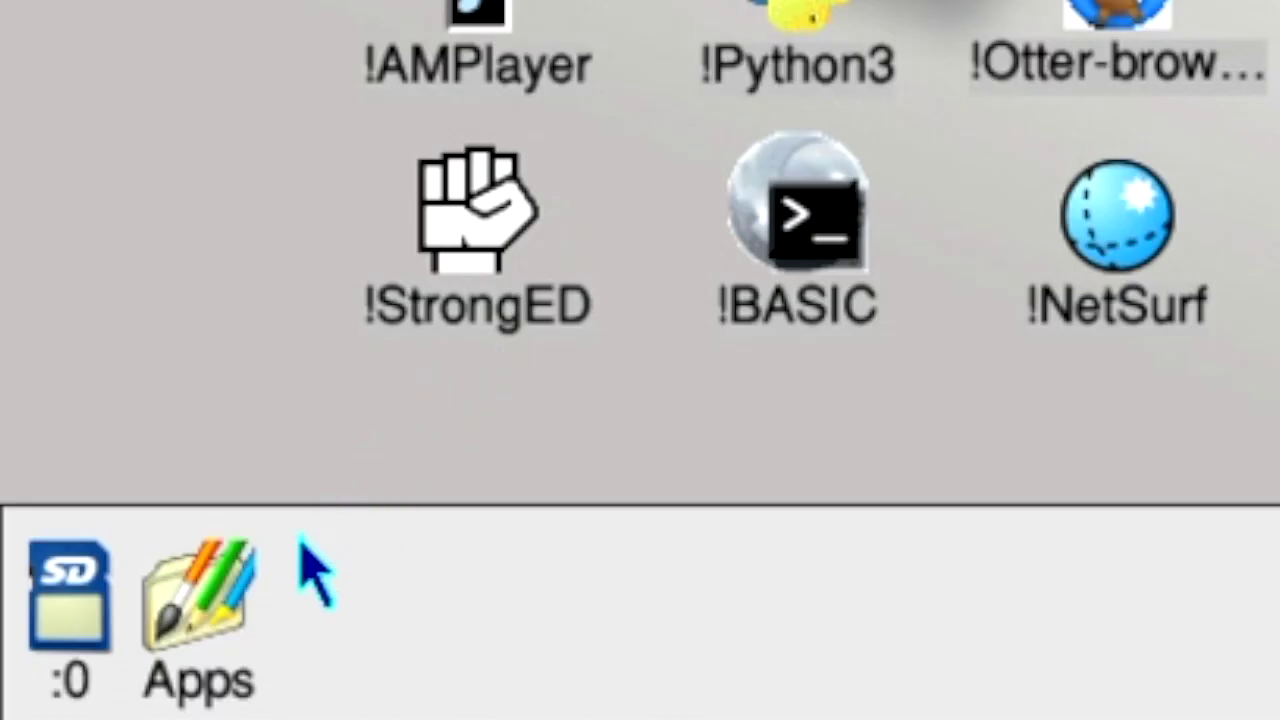
Pin the !Store application from the Apps directory to the desktop, just above the !Otter-browser icon.
click(200, 625)
scroll(993, 398, down, 5)
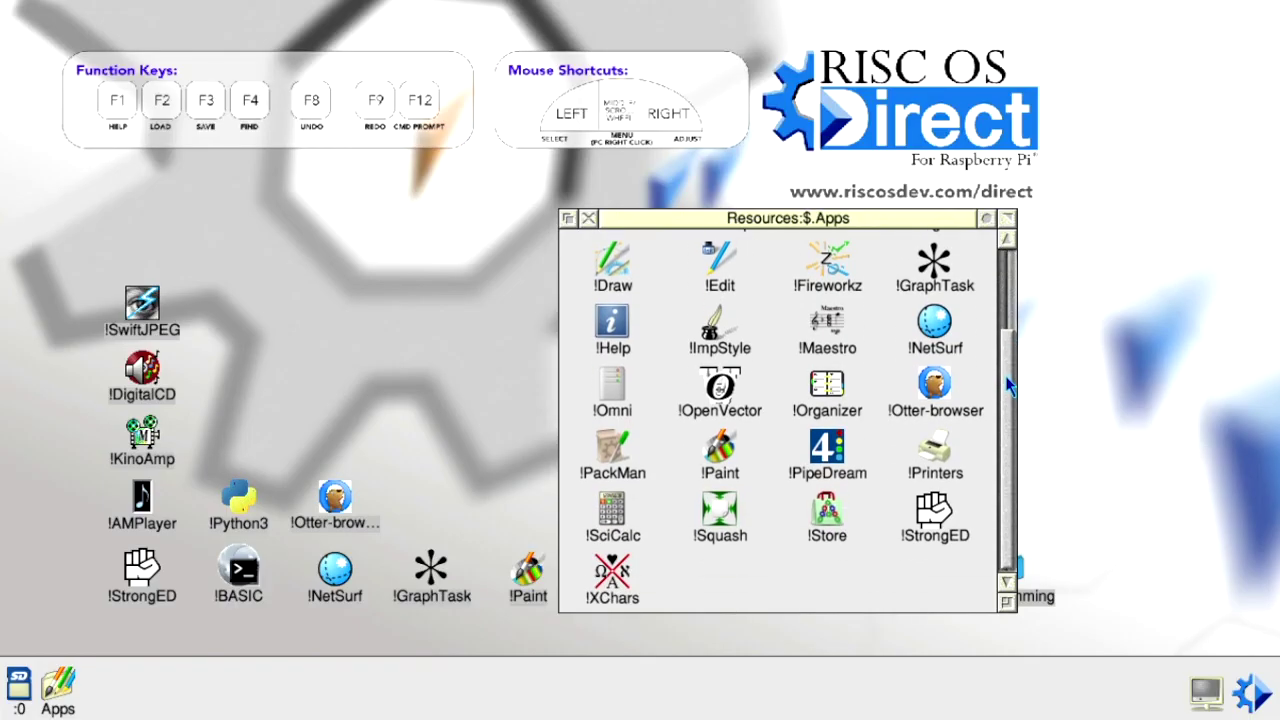
click(836, 520)
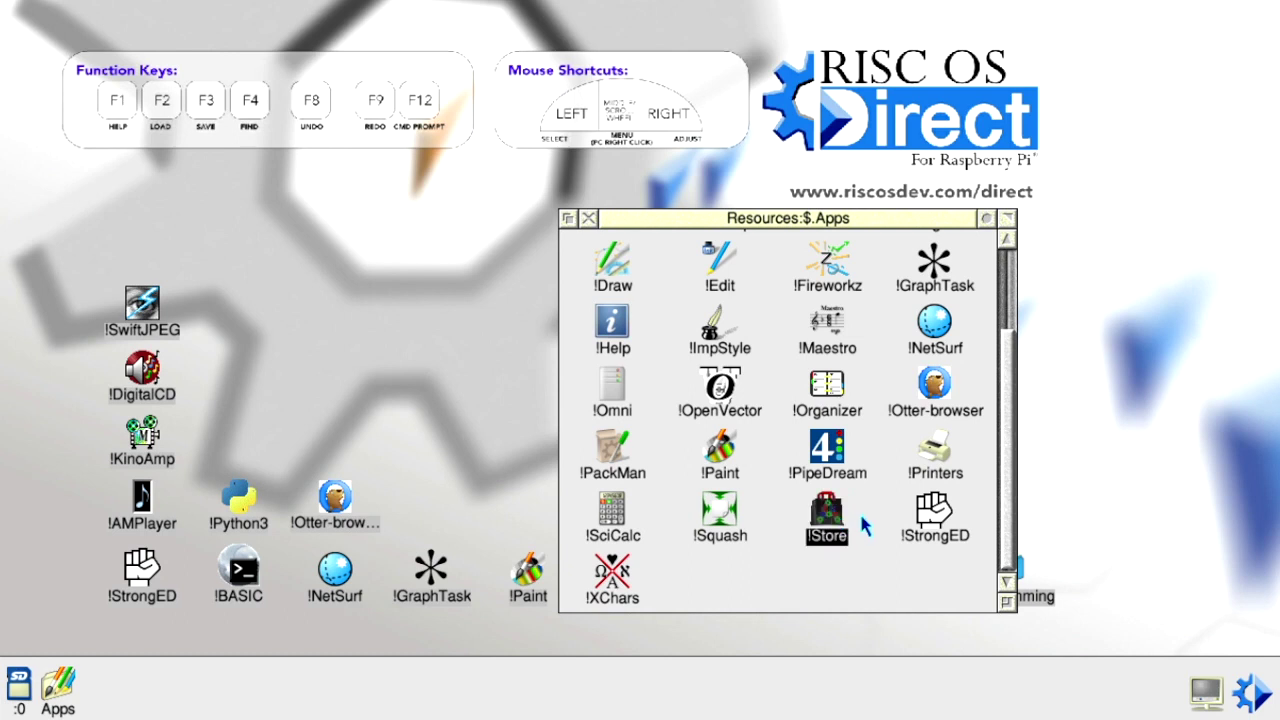
drag(836, 518, 328, 425)
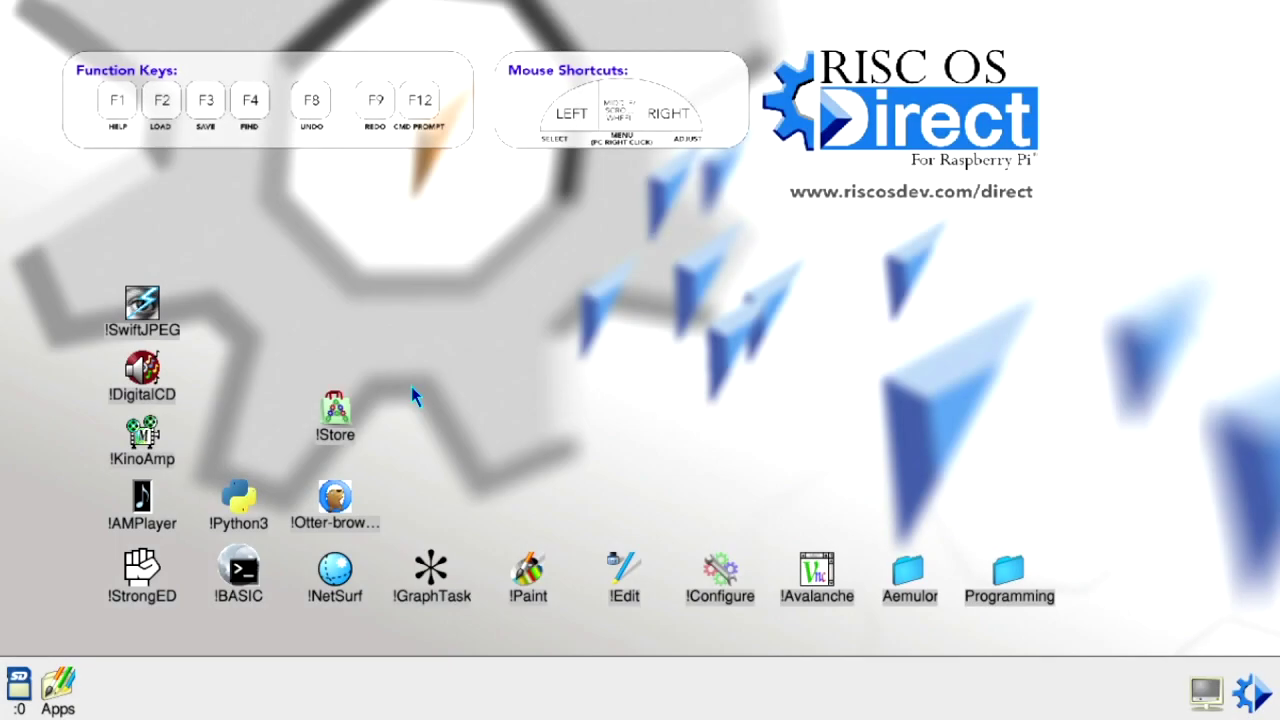
Save the desktop pinboard layout to the suggested Pinboard file.
middle_click(414, 396)
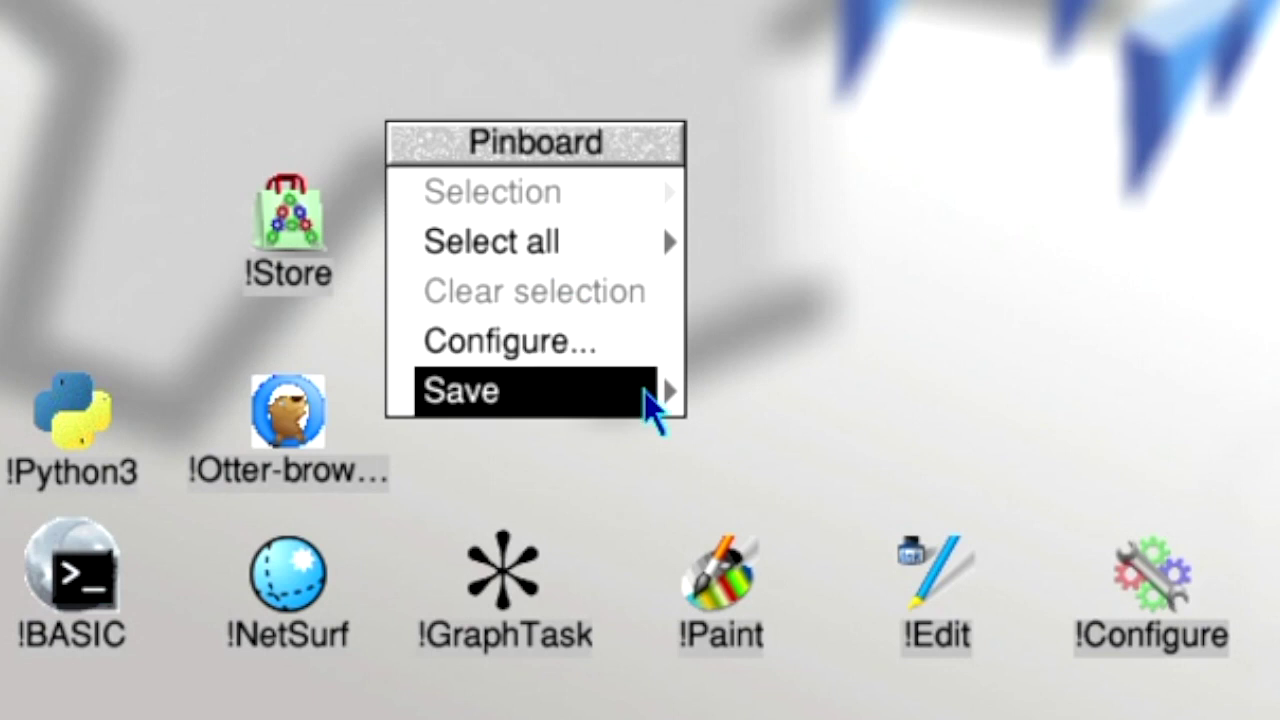
mouse_move(662, 398)
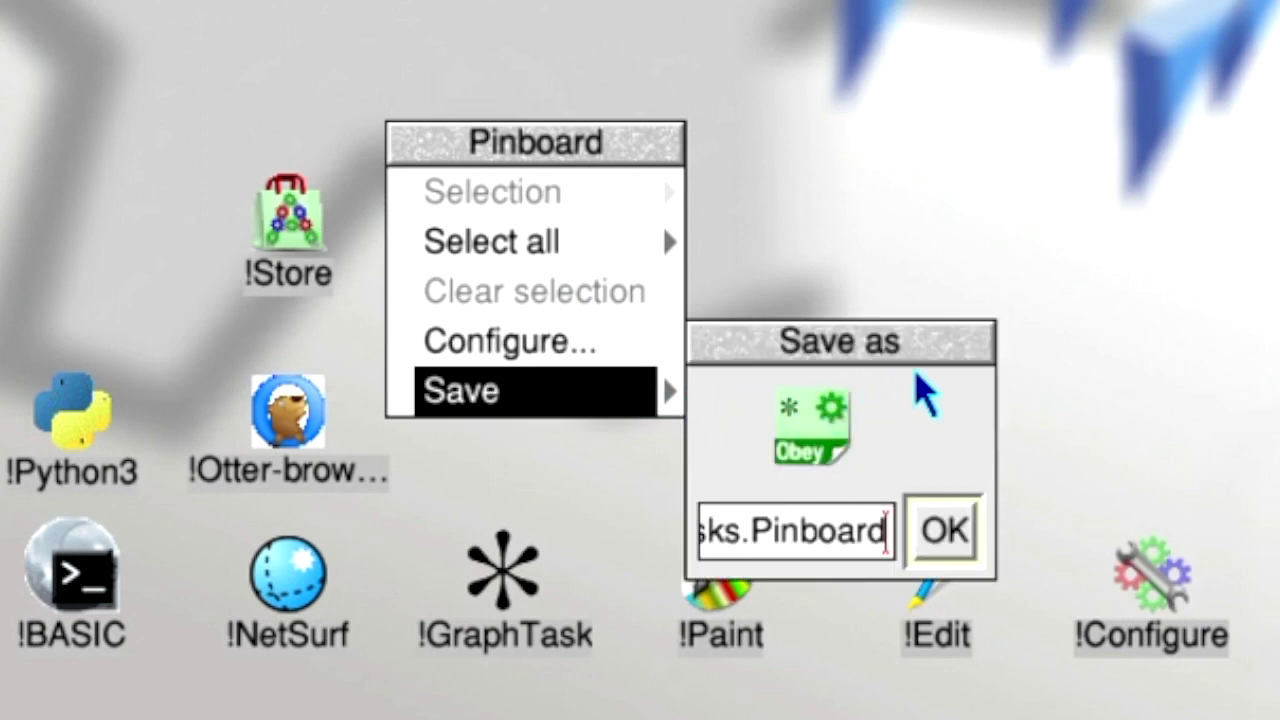
click(962, 545)
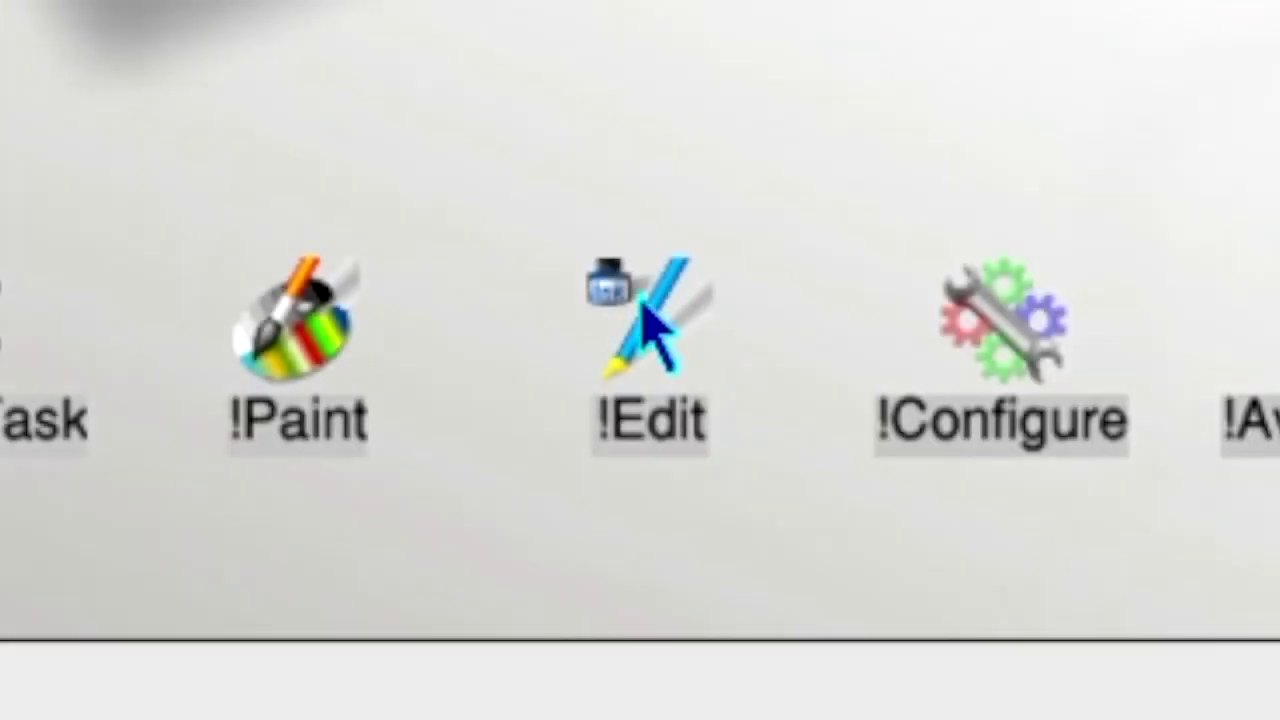
Start !Edit, open a new text document, move its window toward the middle of the desktop and enter "Hello world how are you today?".
double_click(643, 305)
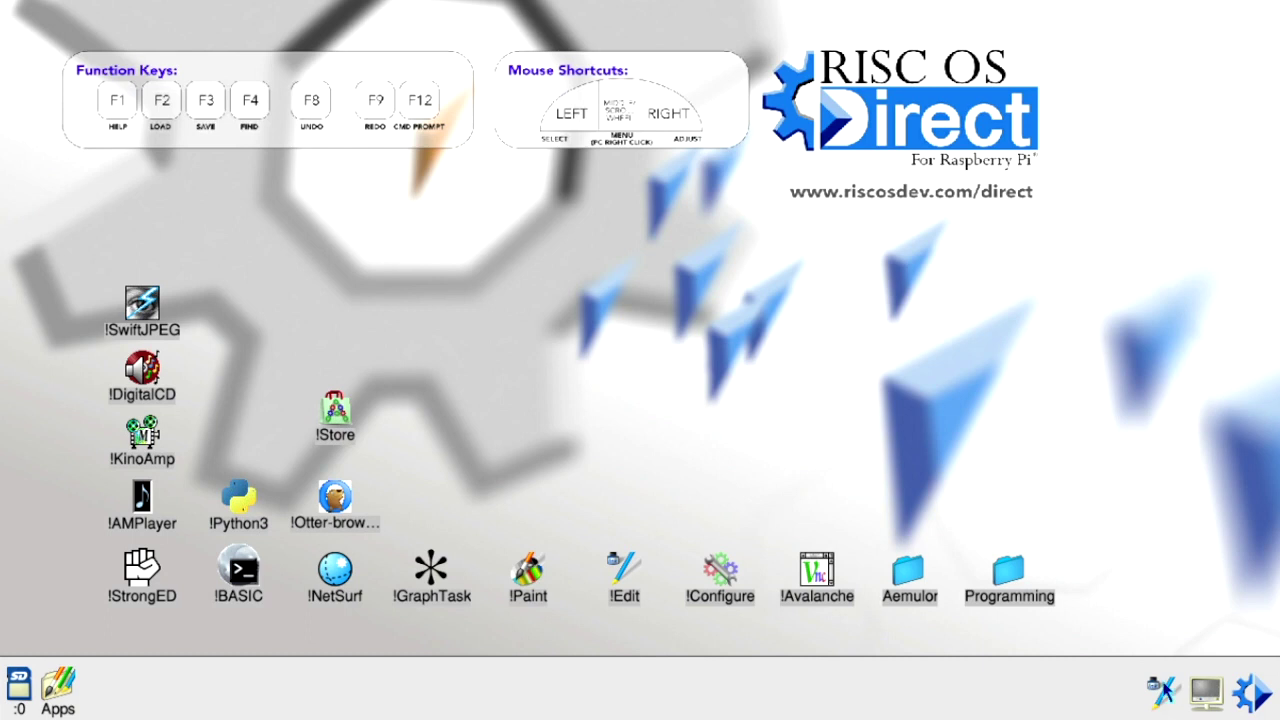
click(1163, 692)
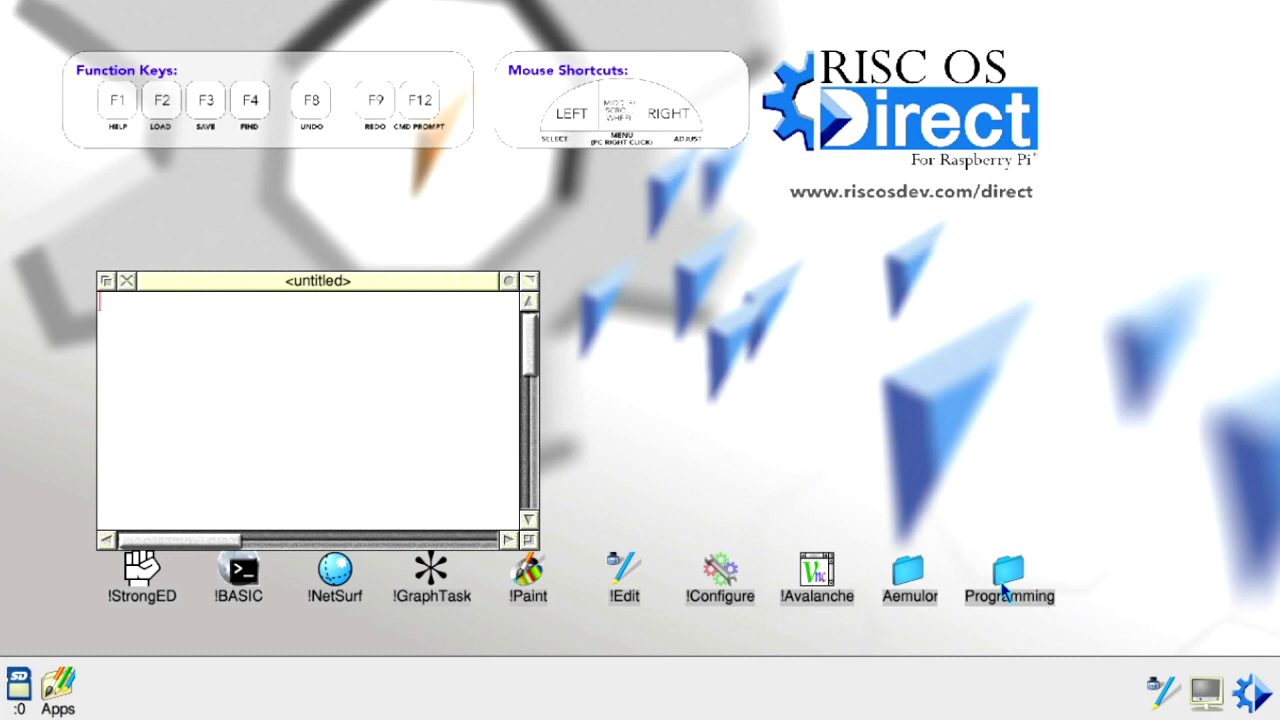
drag(437, 286, 762, 219)
text(Hello world how are you today?)
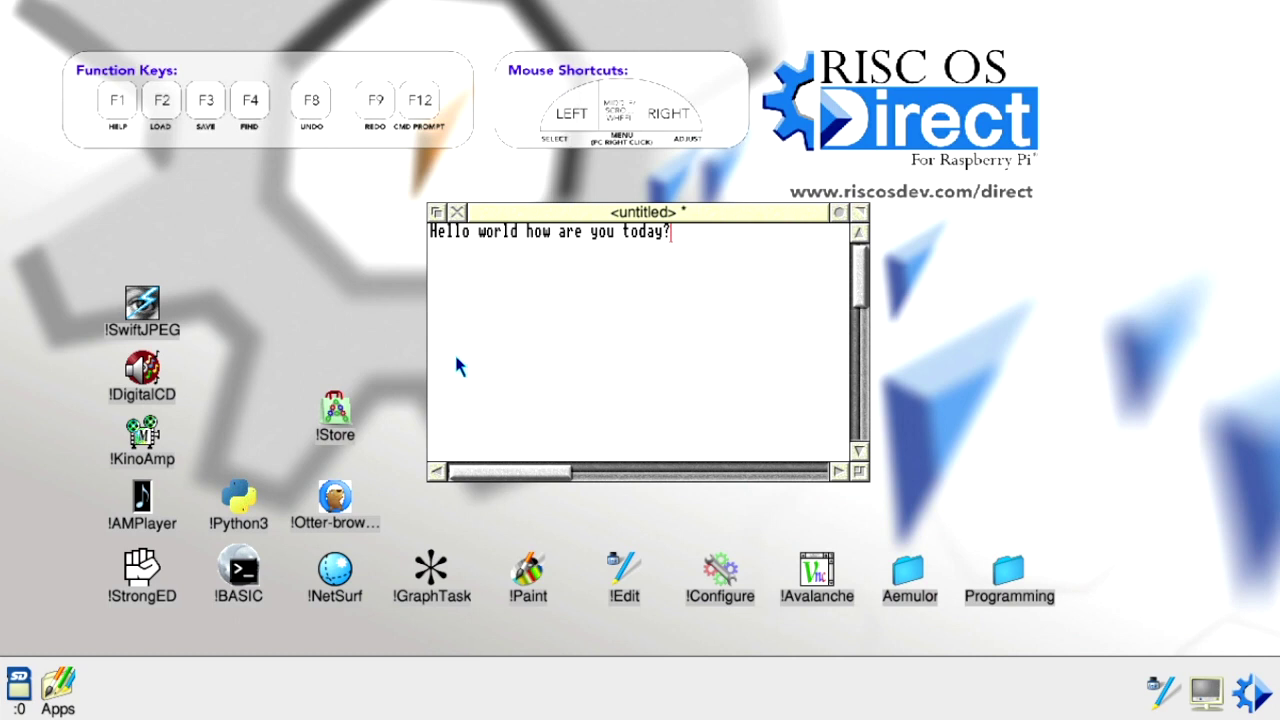
Open the SD card's Documents directory as the save destination and bring up the Save as box for the untitled text.
click(21, 700)
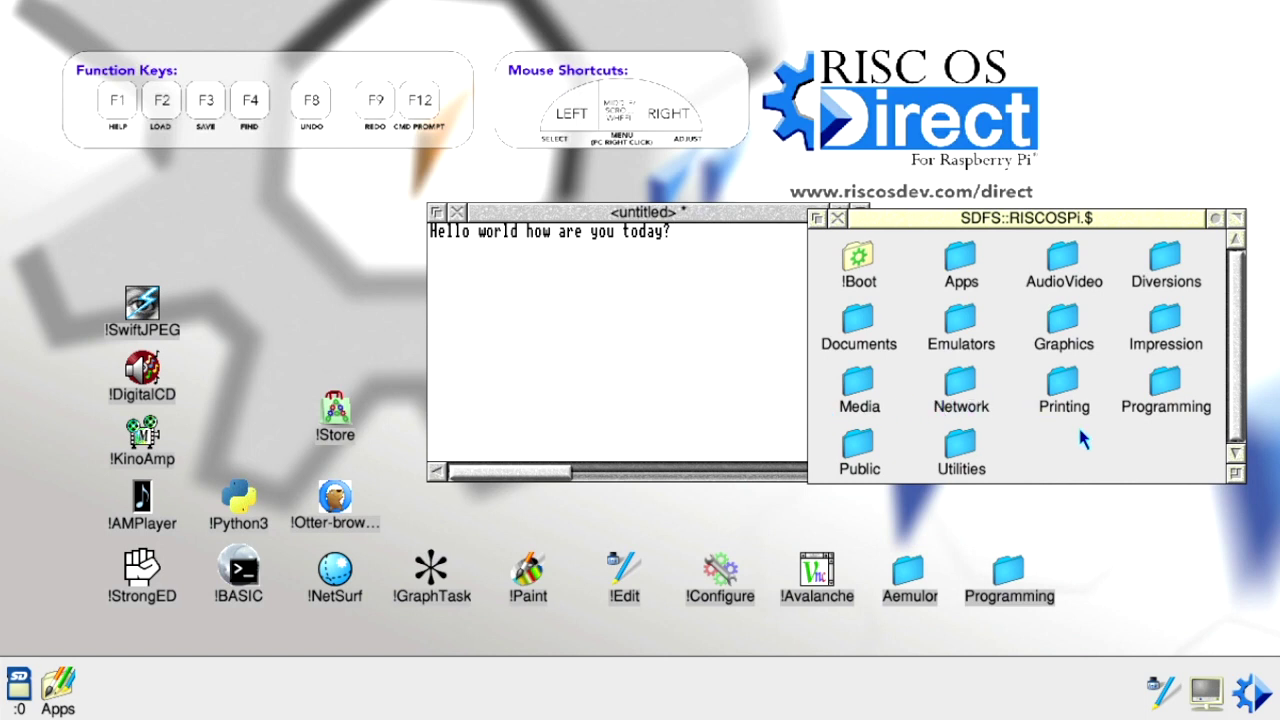
double_click(866, 334)
click(688, 315)
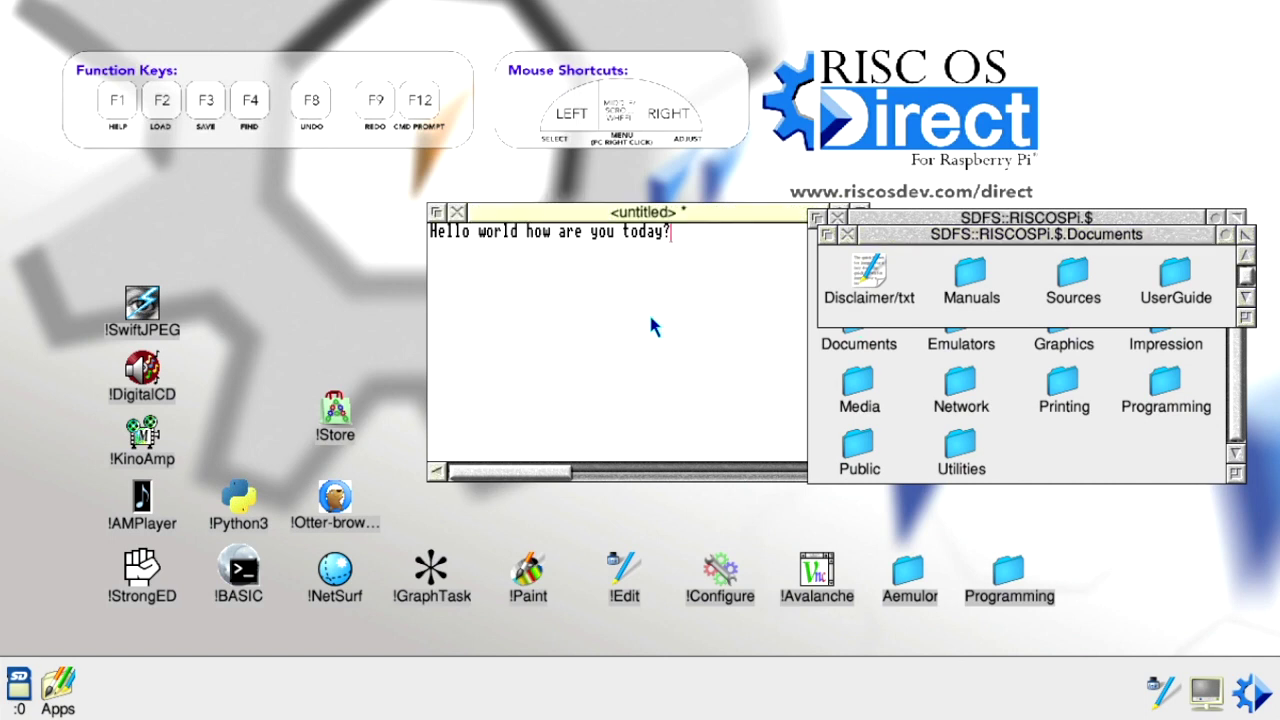
middle_click(650, 320)
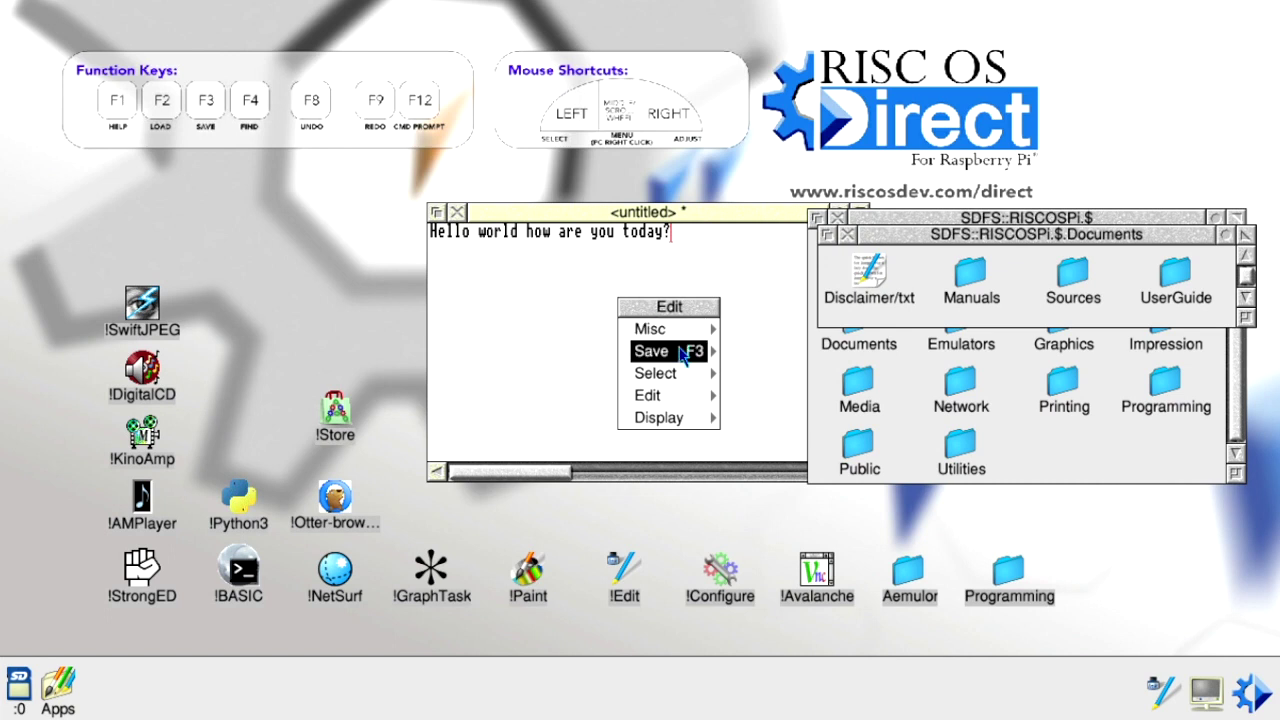
mouse_move(706, 365)
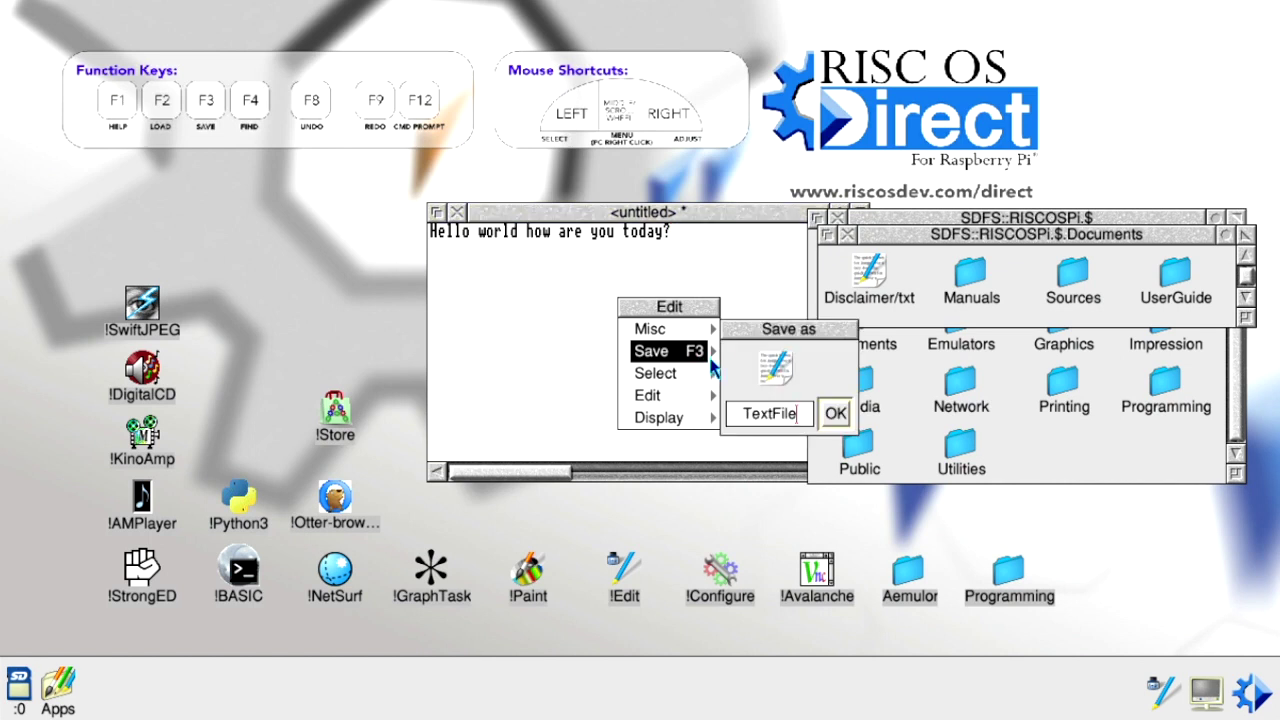